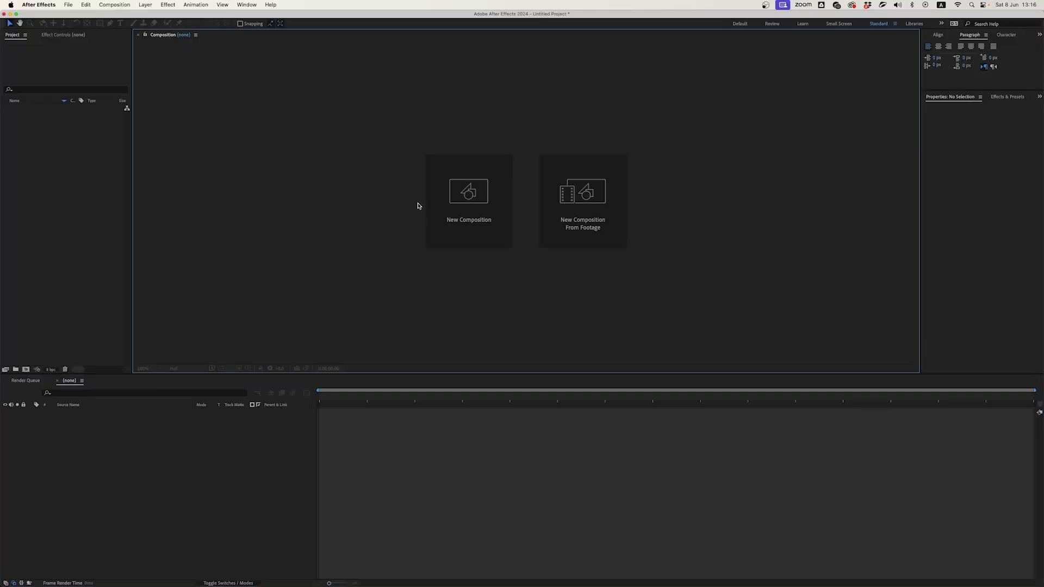
- Create a 1000×1400, 30 fps composition named Main
{"action": "left_click", "coordinate": [429, 206]}
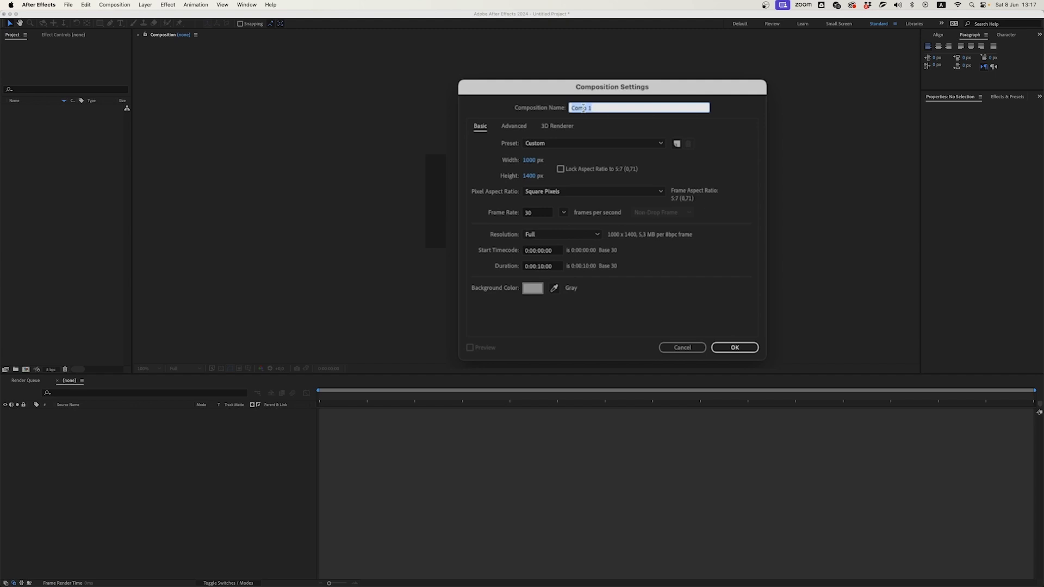
{"action": "type", "text": "in"}
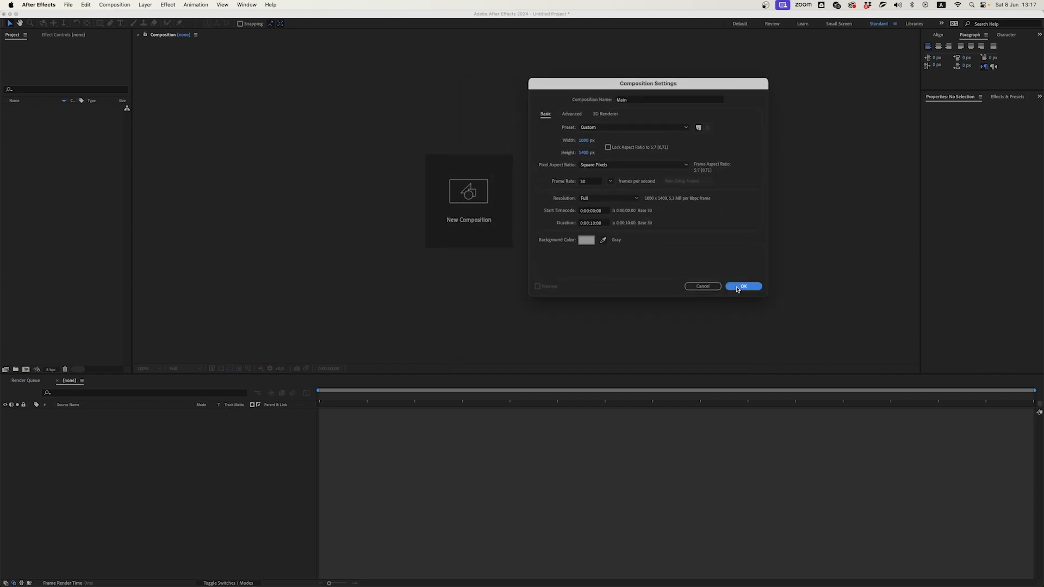
{"action": "left_click", "coordinate": [738, 288]}
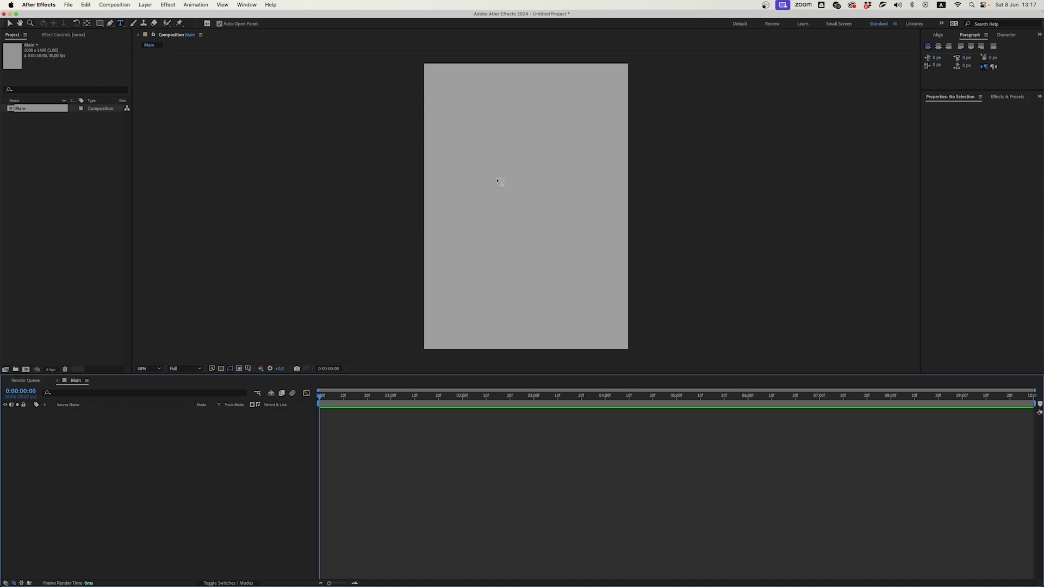
- Type a white letter K on the canvas, centre its anchor point, and reveal Position
{"action": "left_click", "coordinate": [497, 181]}
{"action": "type", "text": "K"}
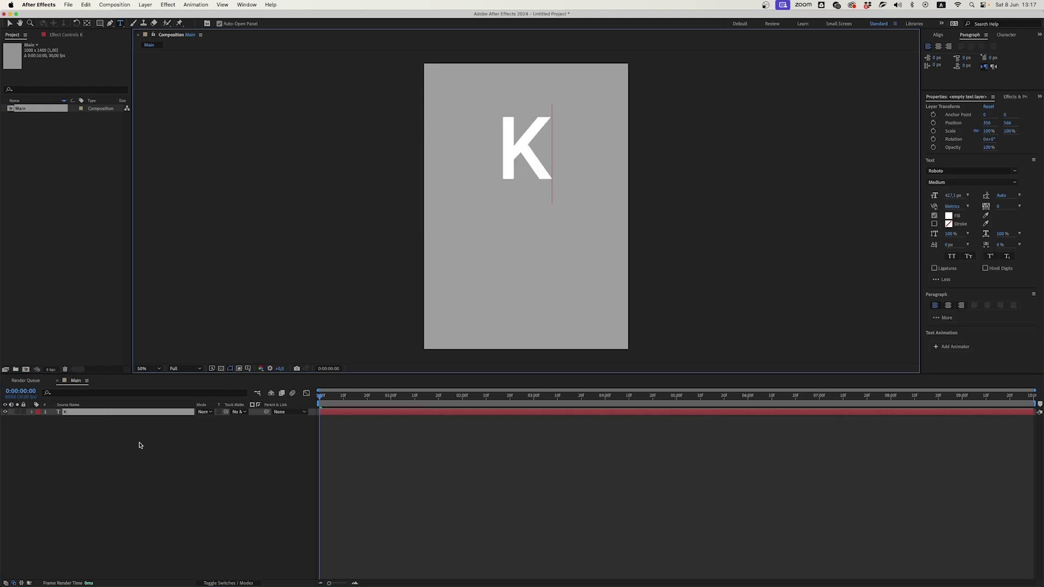
{"action": "left_click", "coordinate": [137, 443]}
{"action": "left_click", "coordinate": [61, 411]}
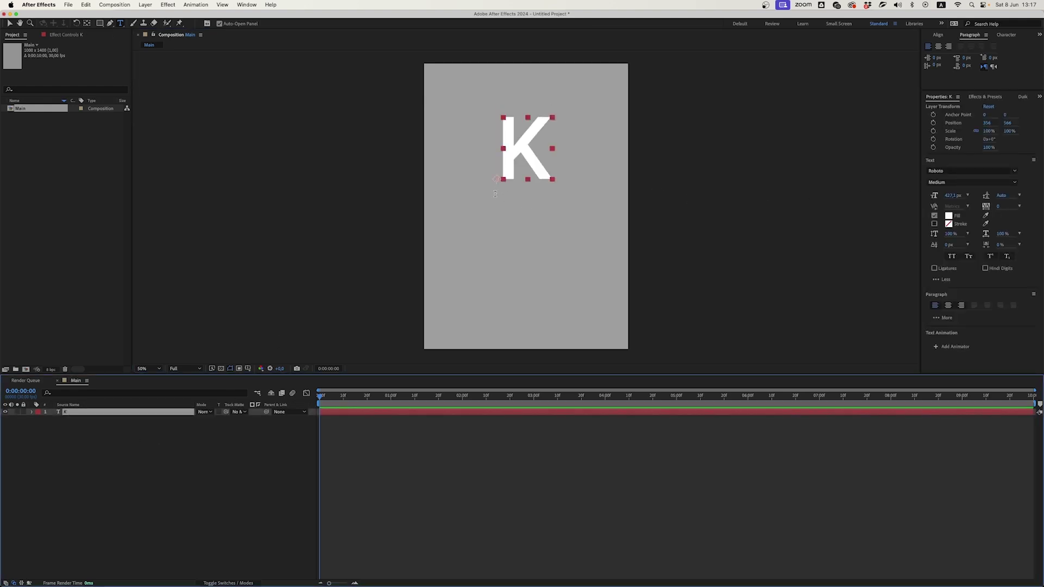
{"action": "key", "text": "ctrl+alt+Home"}
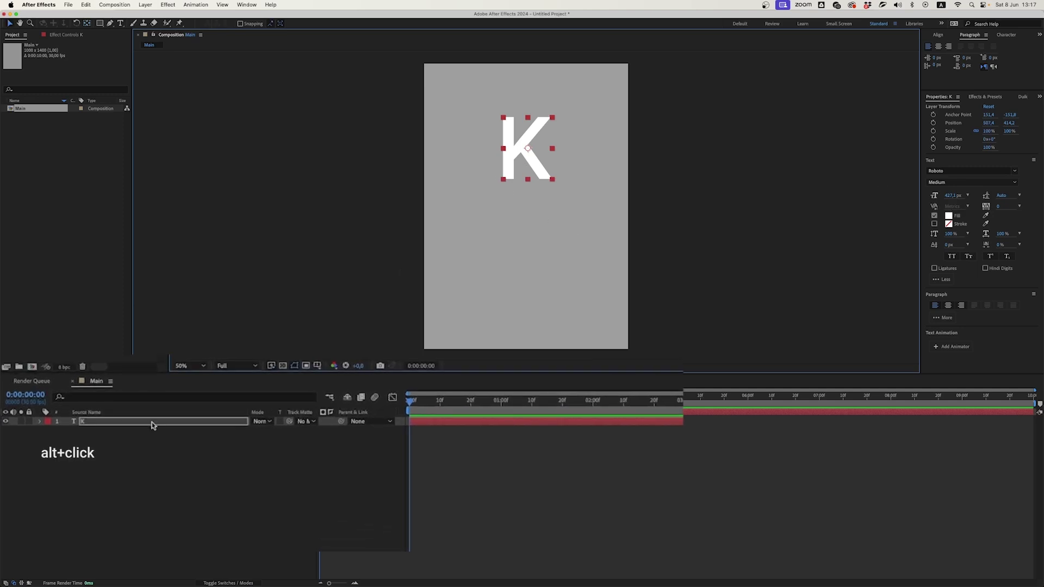
{"action": "left_click", "coordinate": [121, 424], "text": "alt"}
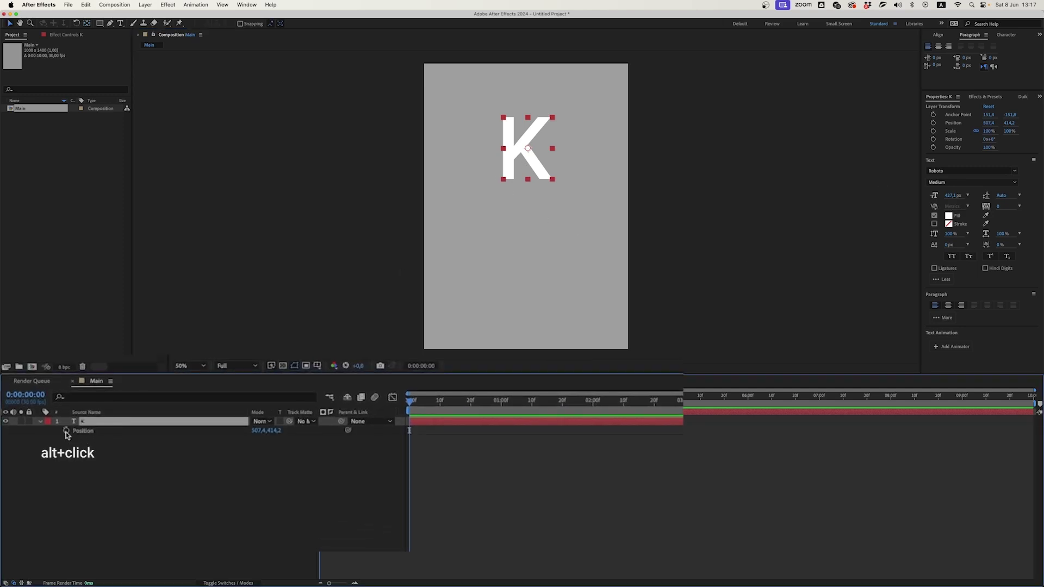
- Add a wiggle(1,200) expression to the K's Position and preview it
{"action": "left_click", "coordinate": [66, 431], "text": "alt"}
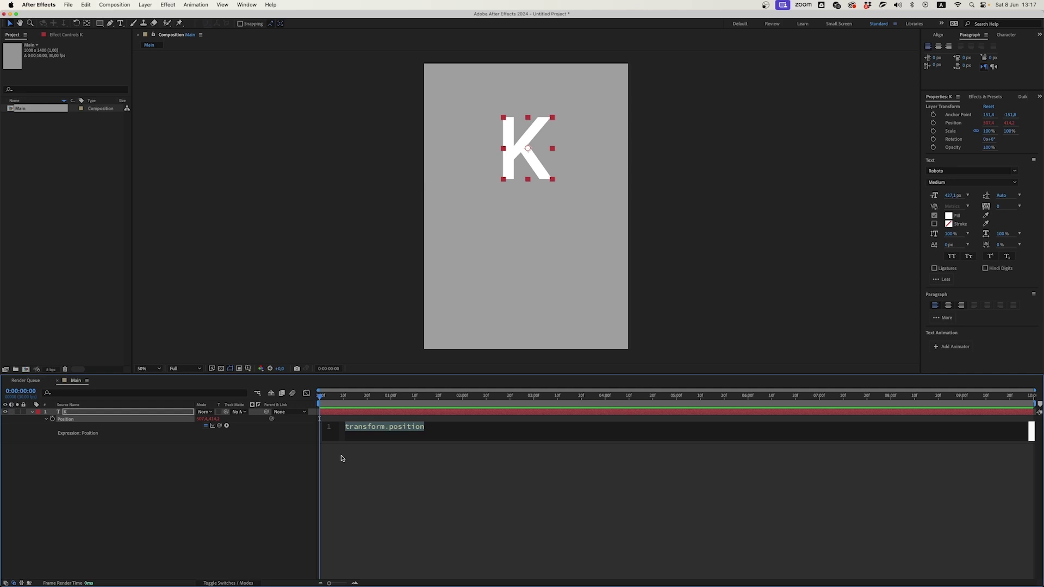
{"action": "type", "text": "wiggle"}
{"action": "key", "text": "Return"}
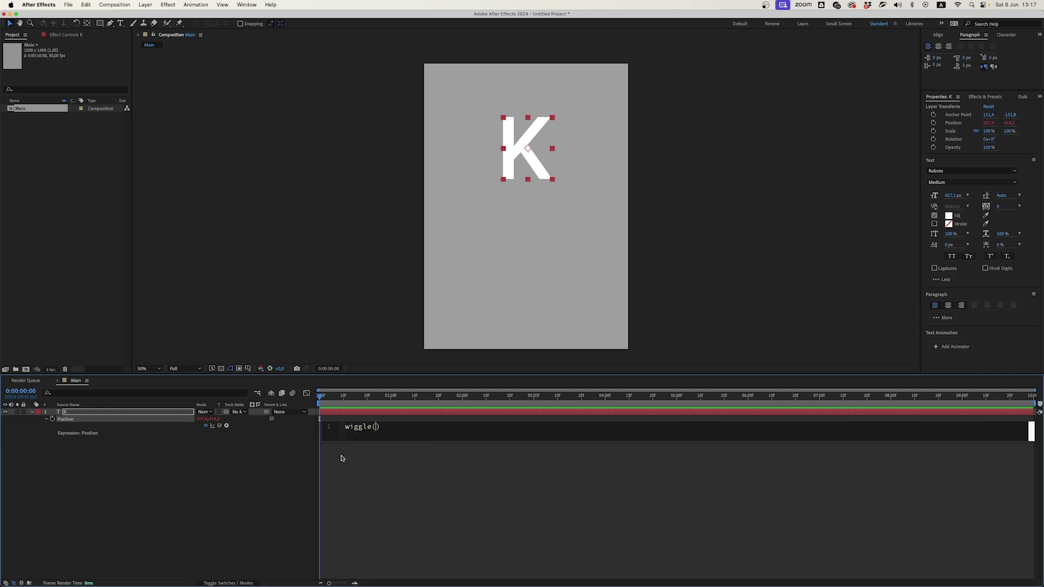
{"action": "left_click", "coordinate": [376, 463]}
{"action": "key", "text": "space"}
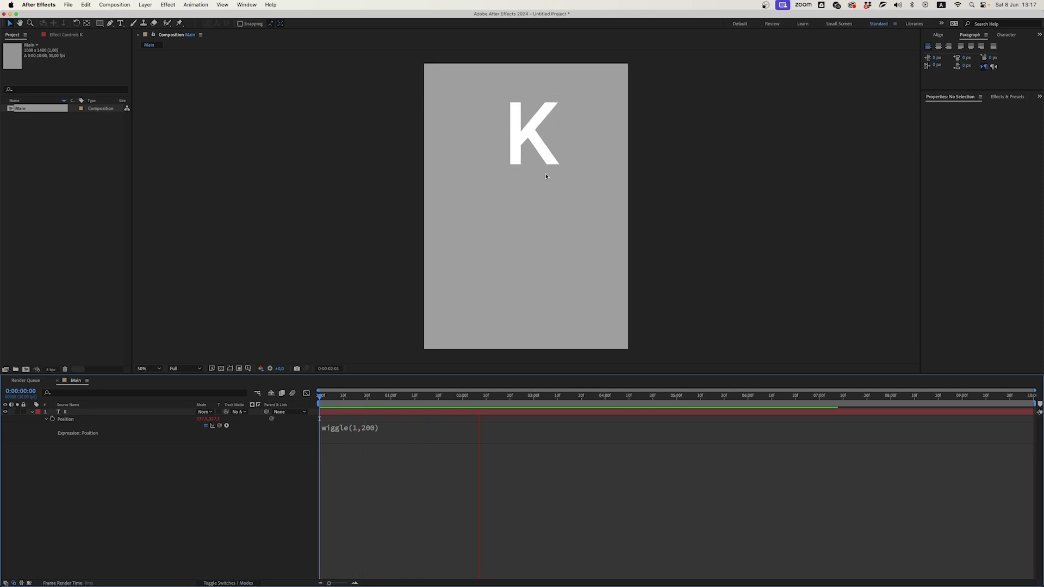
- Try faster and larger wiggle values, then undo back to wiggle(1,200)
{"action": "left_click", "coordinate": [359, 428]}
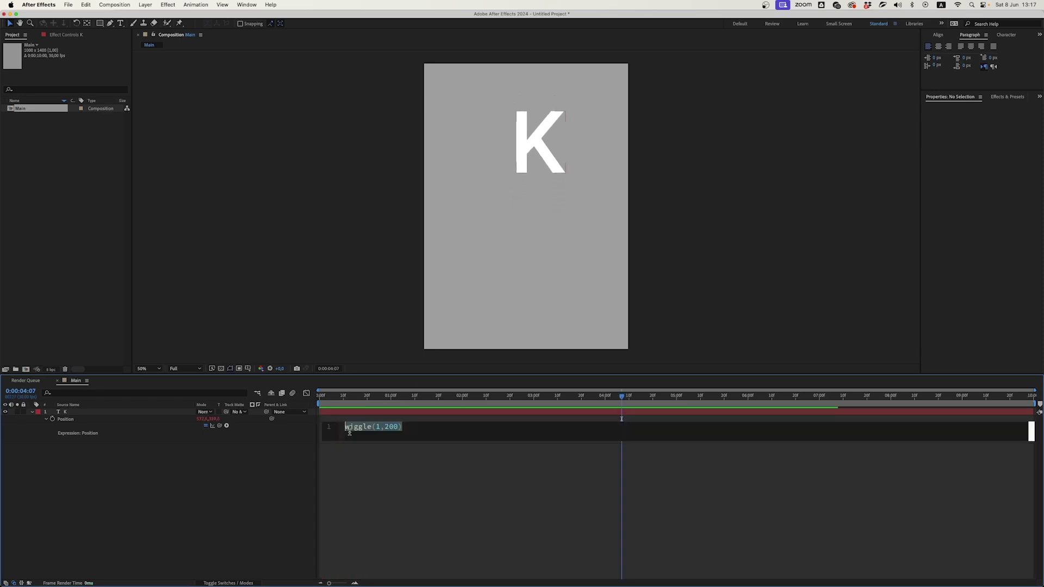
{"action": "type", "text": "5"}
{"action": "left_click", "coordinate": [373, 477]}
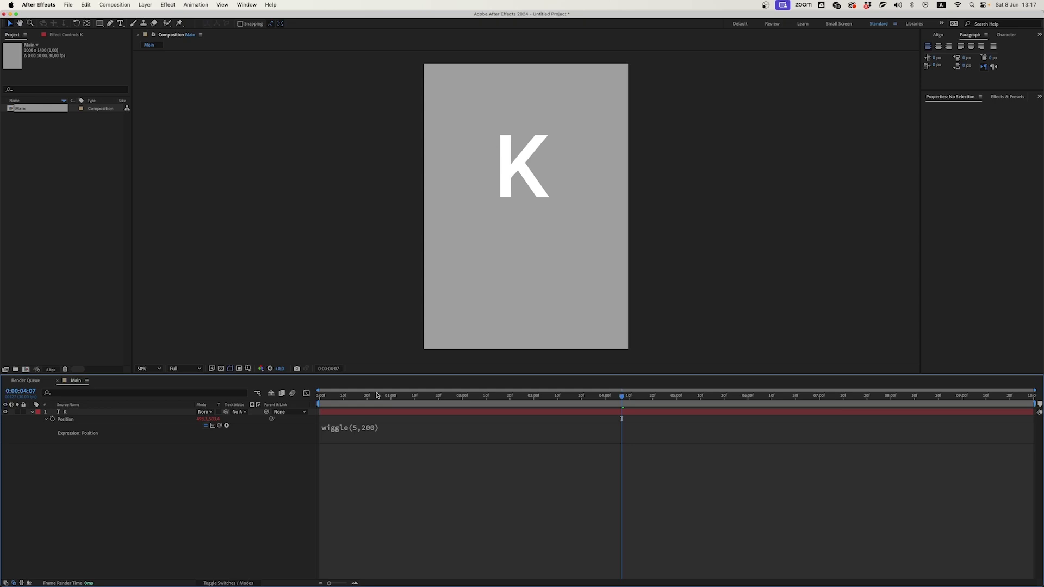
{"action": "key", "text": "space"}
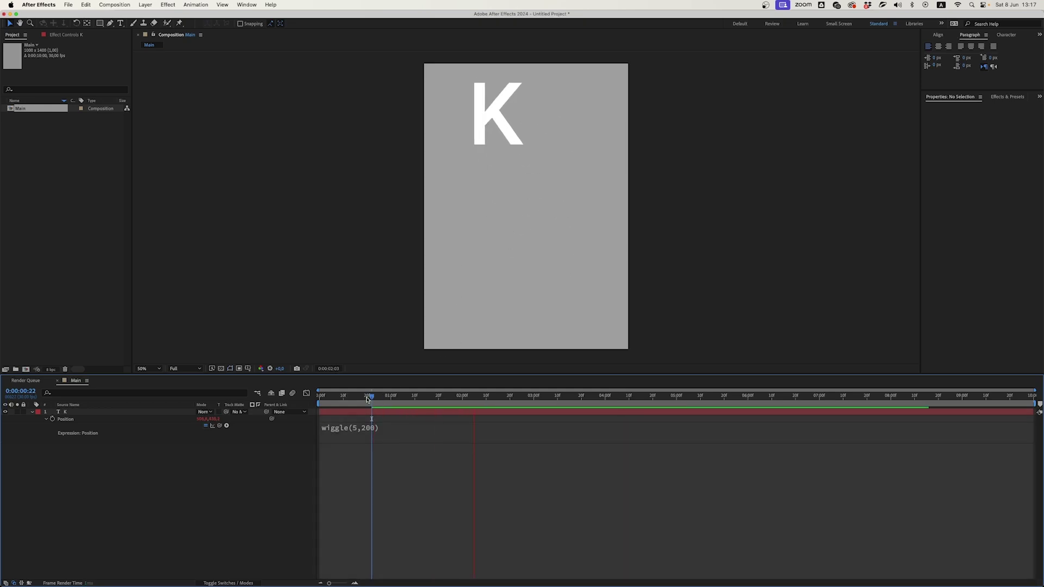
{"action": "left_click", "coordinate": [359, 428]}
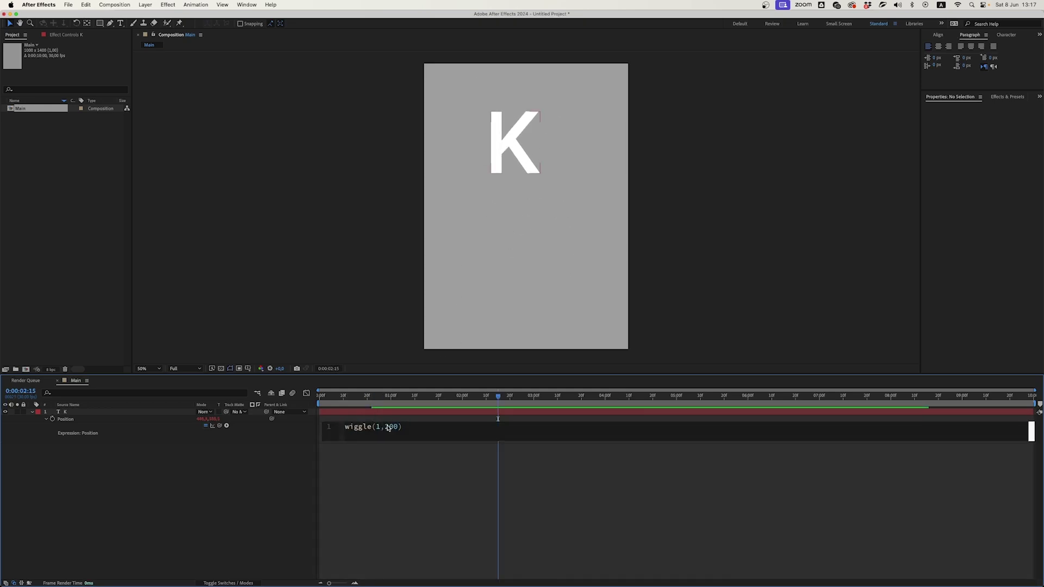
{"action": "type", "text": "1"}
{"action": "left_click", "coordinate": [399, 499]}
{"action": "key", "text": "space"}
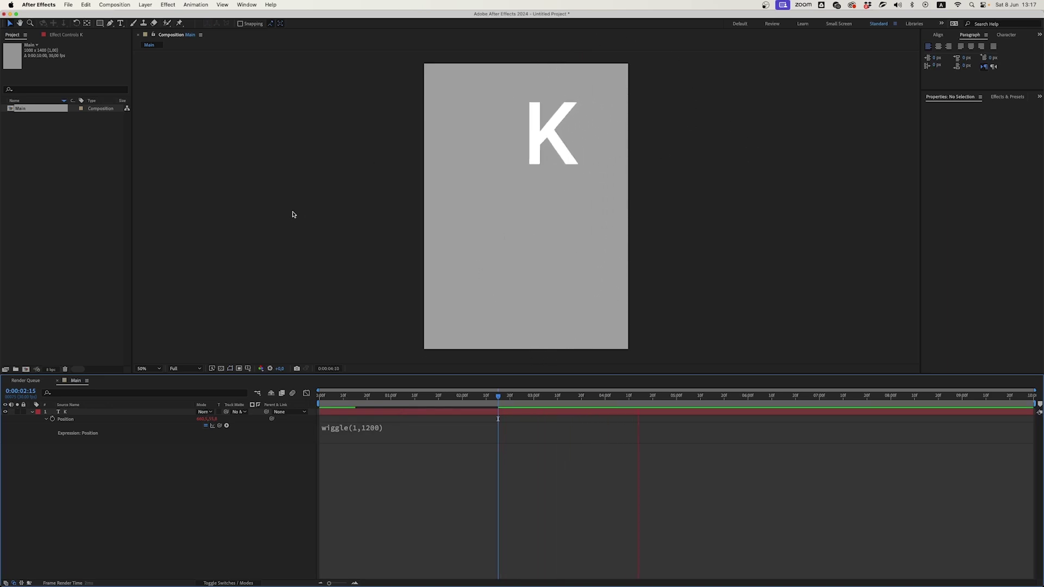
{"action": "key", "text": "super+z"}
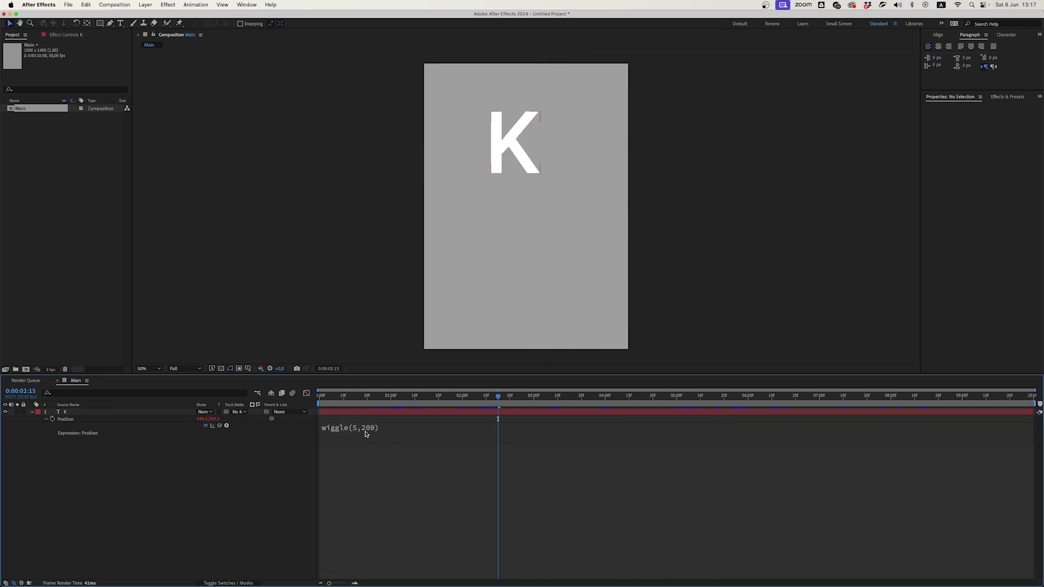
{"action": "key", "text": "super+z"}
- Add a wiggle(0.6,150) expression to the K's Rotation and scrub to check the tilt
{"action": "left_click", "coordinate": [73, 413]}
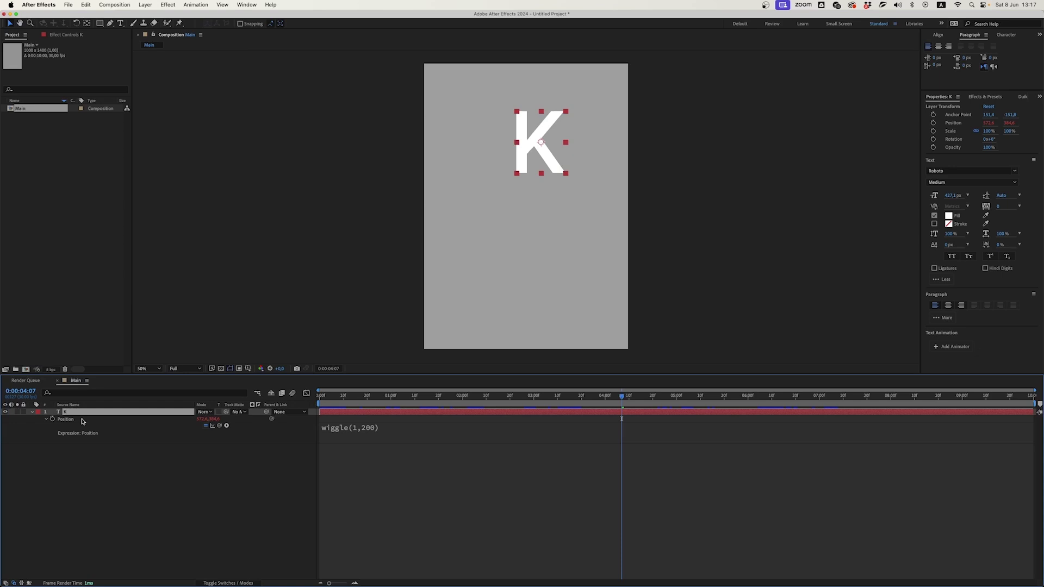
{"action": "left_click", "coordinate": [51, 421], "text": "alt"}
{"action": "type", "text": "wig"}
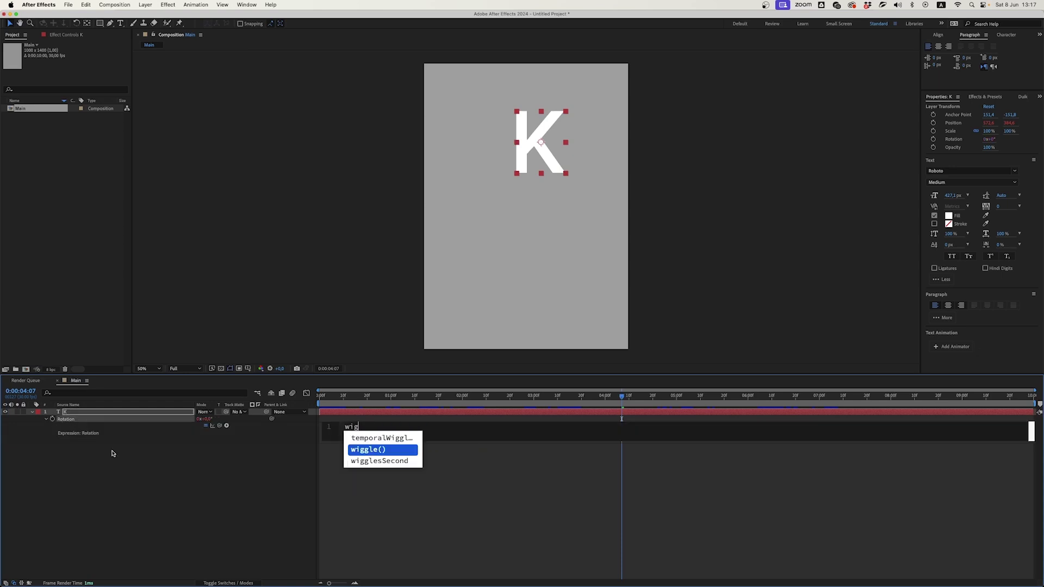
{"action": "type", "text": "gle(0.6,150"}
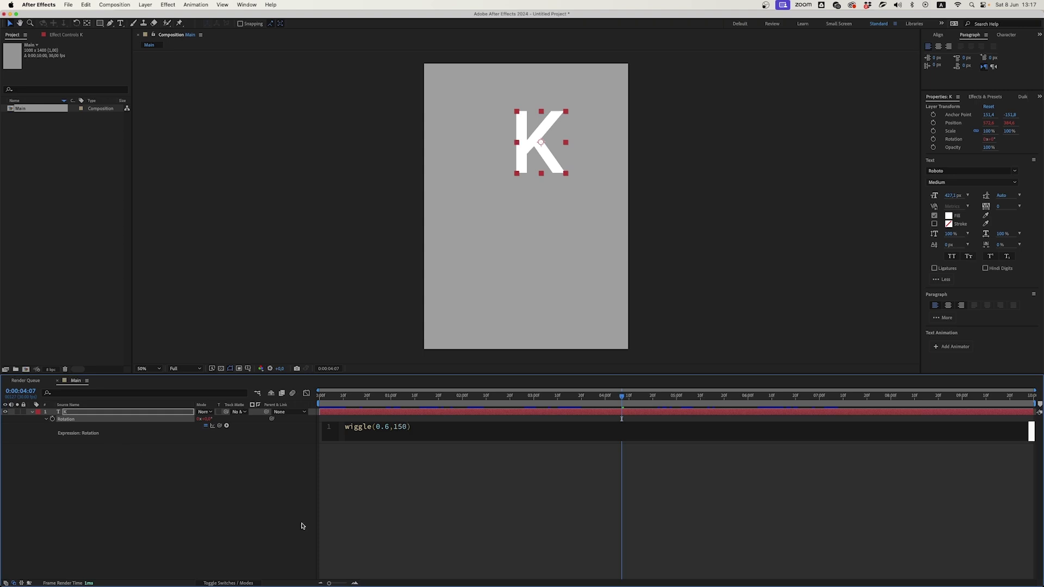
{"action": "left_click", "coordinate": [301, 525]}
{"action": "left_click", "coordinate": [336, 397]}
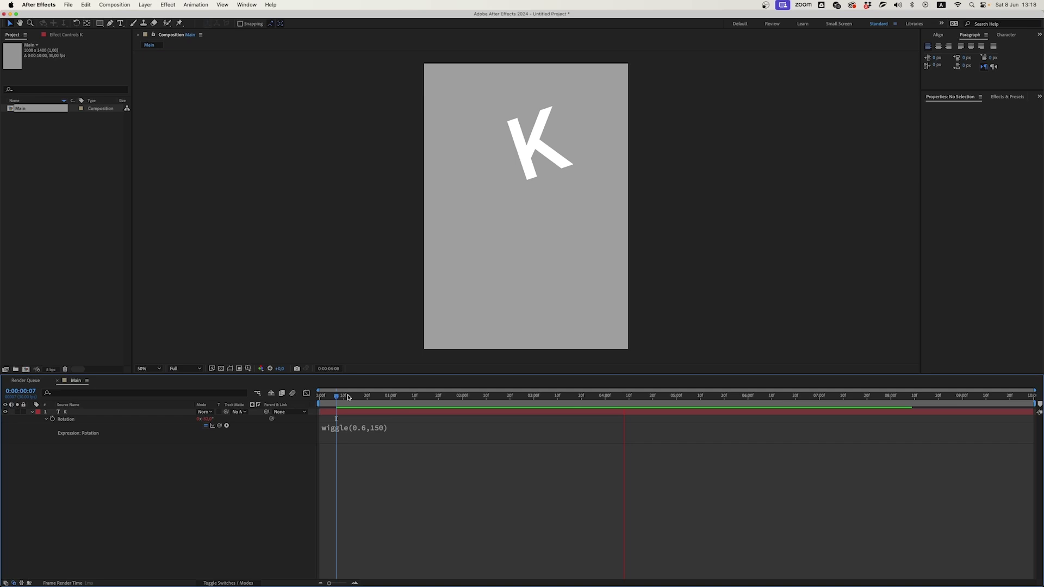
{"action": "left_click", "coordinate": [390, 413]}
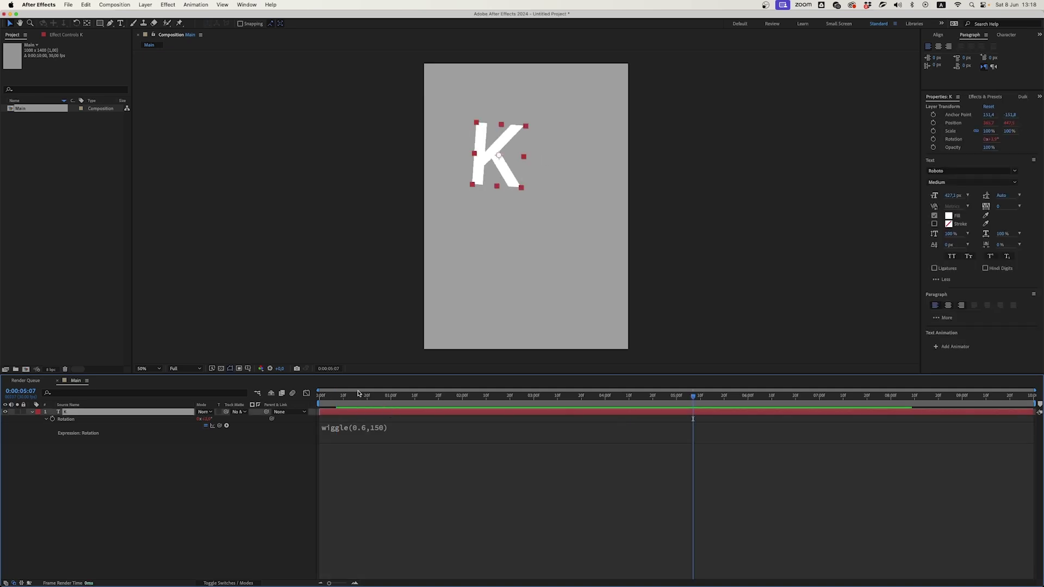
{"action": "left_click", "coordinate": [369, 398]}
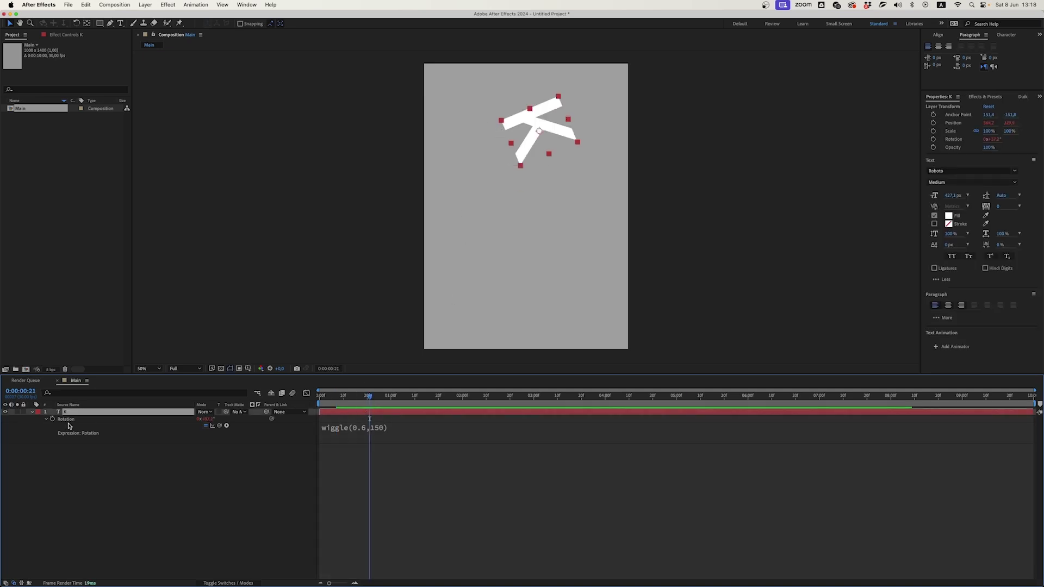
- Duplicate the K into eight copies and scatter them across the canvas
{"action": "key", "text": "super+d"}
{"action": "key", "text": "super+d"}
{"action": "key", "text": "super+d"}
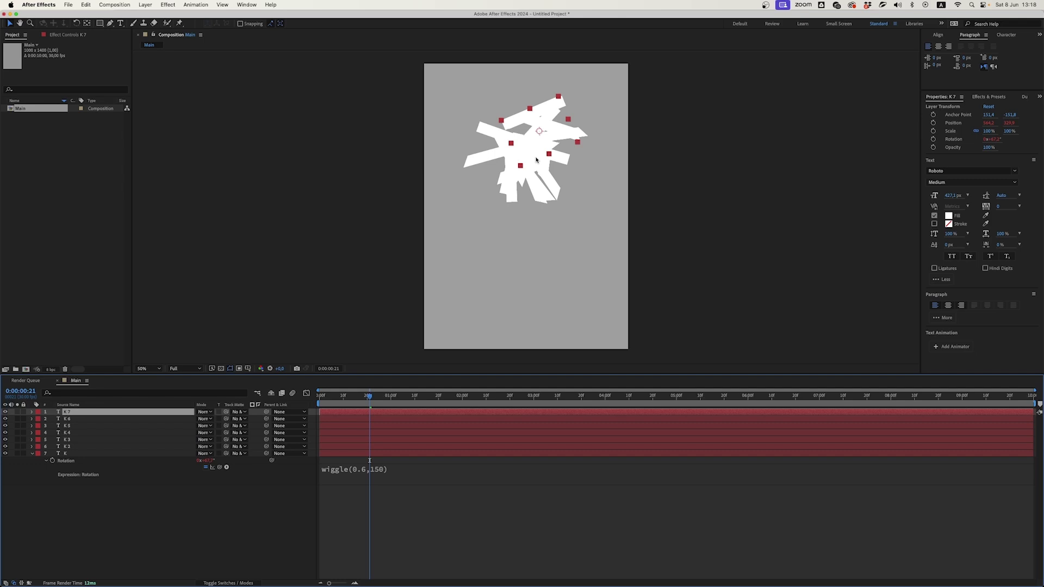
{"action": "mouse_move", "coordinate": [535, 155]}
{"action": "left_mouse_down"}
{"action": "mouse_move", "coordinate": [587, 123]}
{"action": "mouse_move", "coordinate": [465, 90]}
{"action": "left_mouse_up"}
{"action": "mouse_move", "coordinate": [530, 151]}
{"action": "left_mouse_down"}
{"action": "mouse_move", "coordinate": [600, 106]}
{"action": "mouse_move", "coordinate": [426, 204]}
{"action": "mouse_move", "coordinate": [482, 163]}
{"action": "mouse_move", "coordinate": [616, 212]}
{"action": "mouse_move", "coordinate": [481, 245]}
{"action": "left_mouse_up"}
{"action": "mouse_move", "coordinate": [540, 178]}
{"action": "left_mouse_down"}
{"action": "mouse_move", "coordinate": [563, 229]}
{"action": "mouse_move", "coordinate": [531, 96]}
{"action": "mouse_move", "coordinate": [547, 163]}
{"action": "left_mouse_up"}
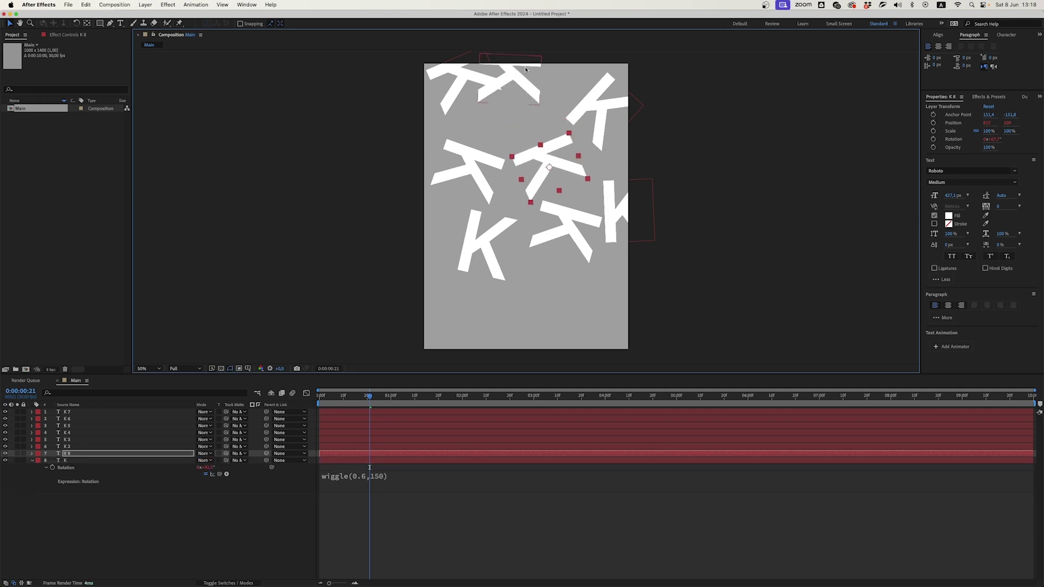
{"action": "left_click_drag", "start_coordinate": [522, 94], "coordinate": [447, 88]}
{"action": "left_click", "coordinate": [461, 167]}
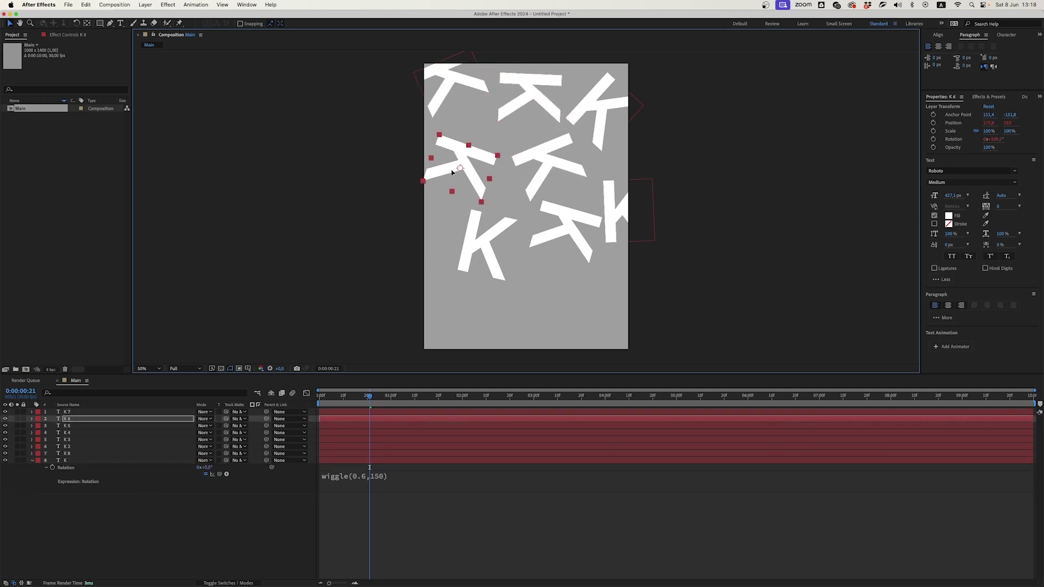
{"action": "left_click_drag", "start_coordinate": [477, 245], "coordinate": [481, 249]}
- Scale three of the K copies down to about 64%
{"action": "left_click", "coordinate": [73, 430]}
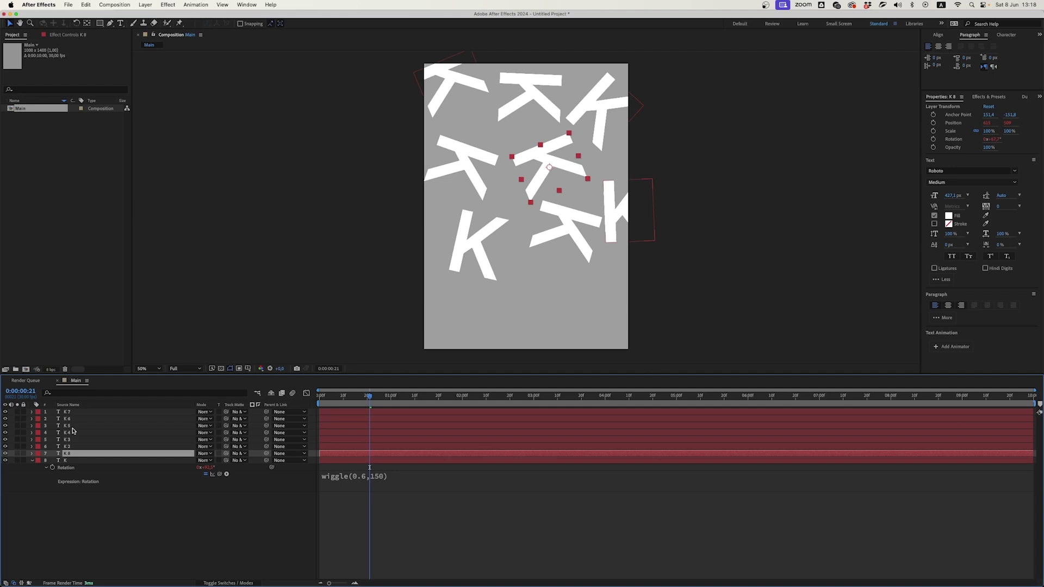
{"action": "left_click", "coordinate": [77, 411], "text": "shift"}
{"action": "key", "text": "s"}
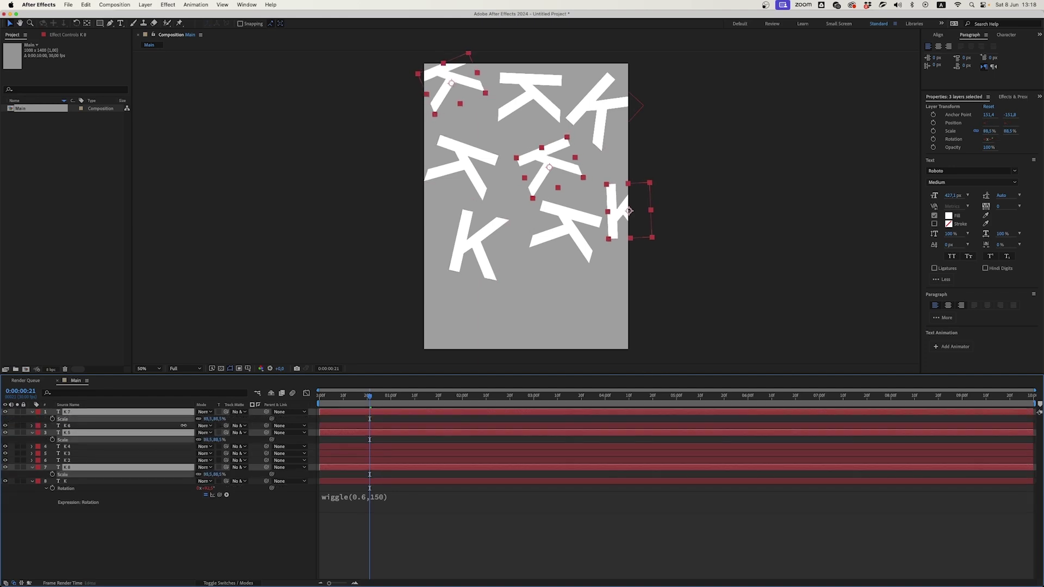
{"action": "left_click_drag", "start_coordinate": [219, 418], "coordinate": [208, 418]}
{"action": "left_click", "coordinate": [458, 251]}
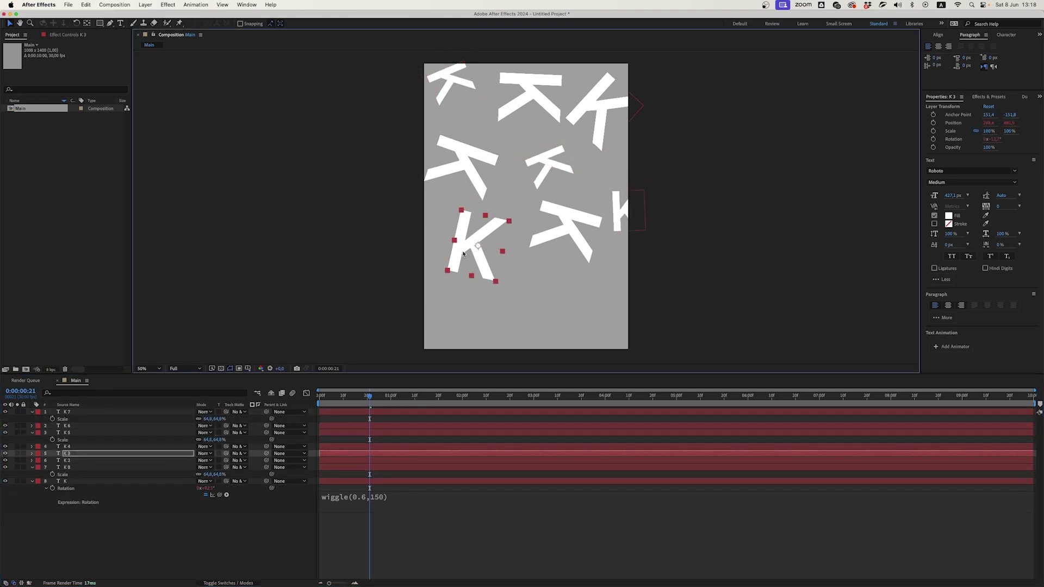
{"action": "left_click", "coordinate": [563, 233]}
- Retype the middle, top-centre and bottom-left K copies as new letters
{"action": "left_click", "coordinate": [547, 167]}
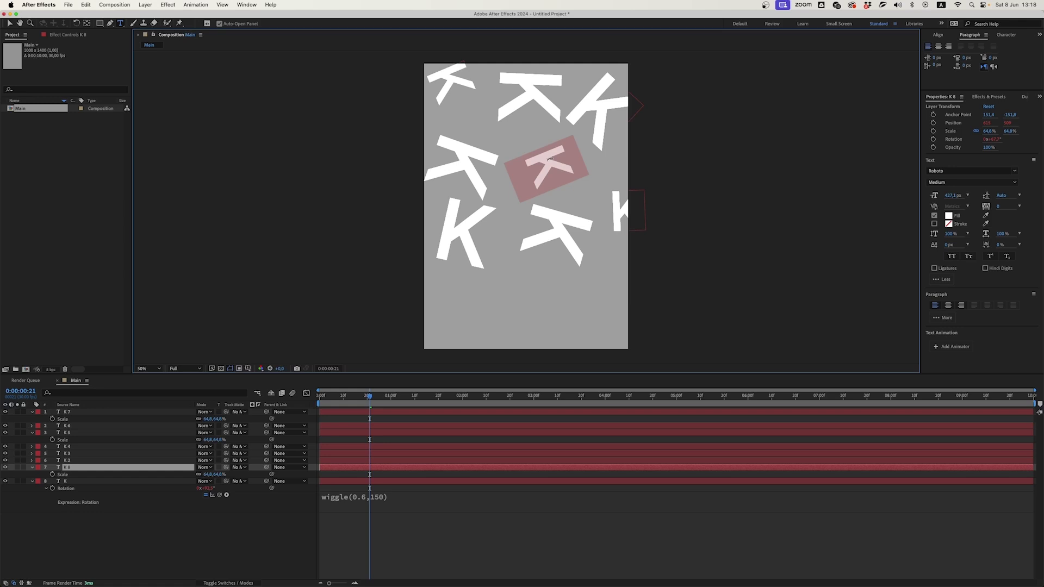
{"action": "double_click", "coordinate": [549, 160]}
{"action": "type", "text": "L"}
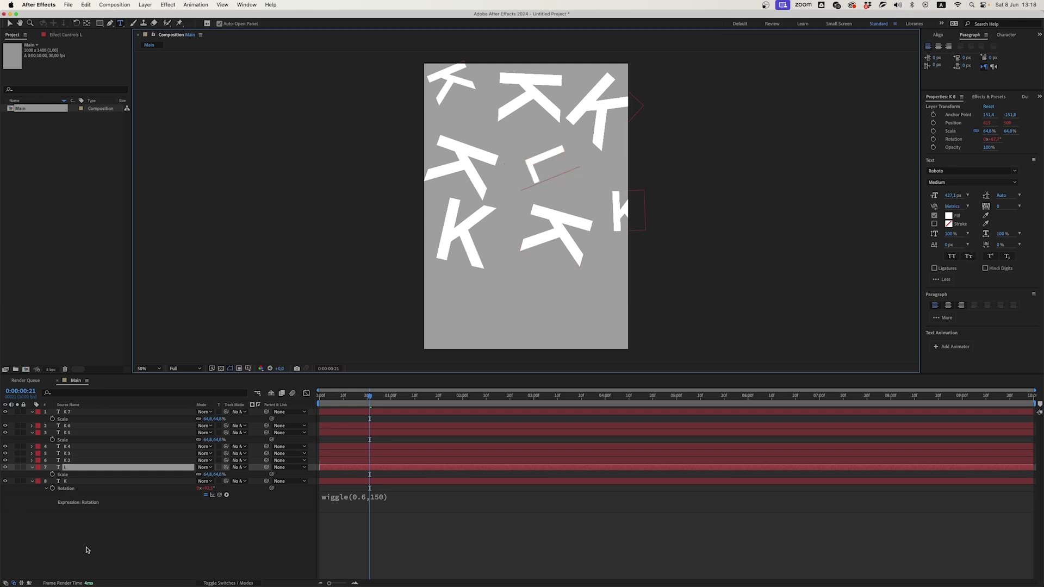
{"action": "key", "text": "ctrl+Down"}
{"action": "double_click", "coordinate": [536, 112]}
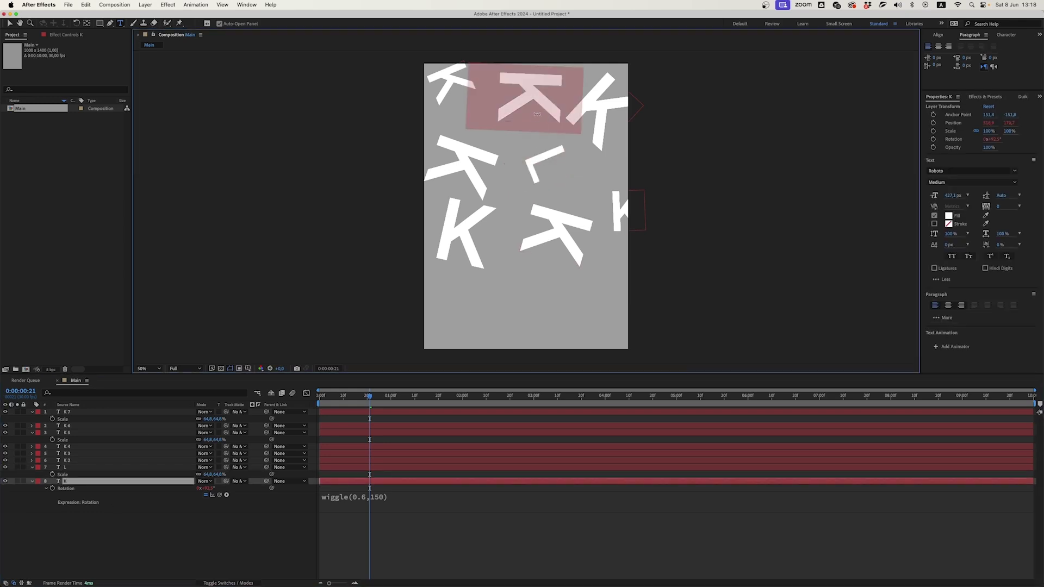
{"action": "type", "text": "I"}
{"action": "key", "text": "ctrl+Up"}
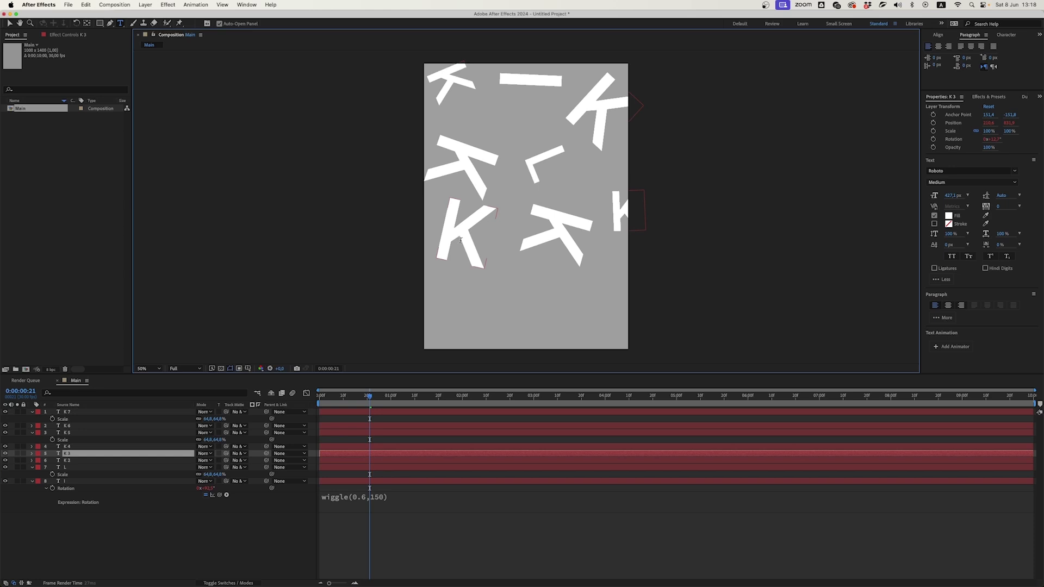
{"action": "double_click", "coordinate": [461, 232]}
{"action": "type", "text": "E"}
- Retype the bottom-centre and top-right copies, make the top letter H, and preview
{"action": "double_click", "coordinate": [547, 244]}
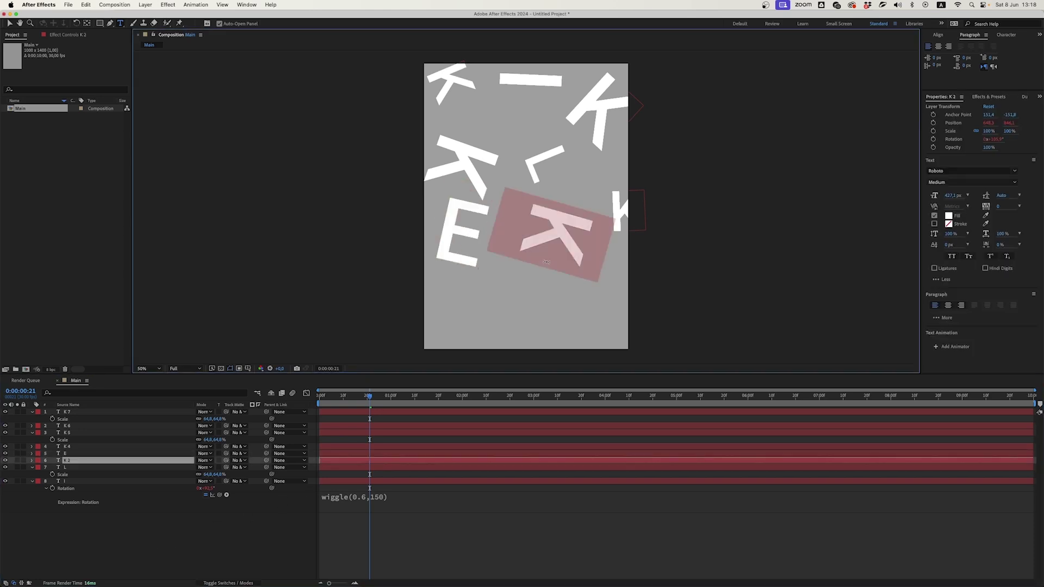
{"action": "type", "text": "G"}
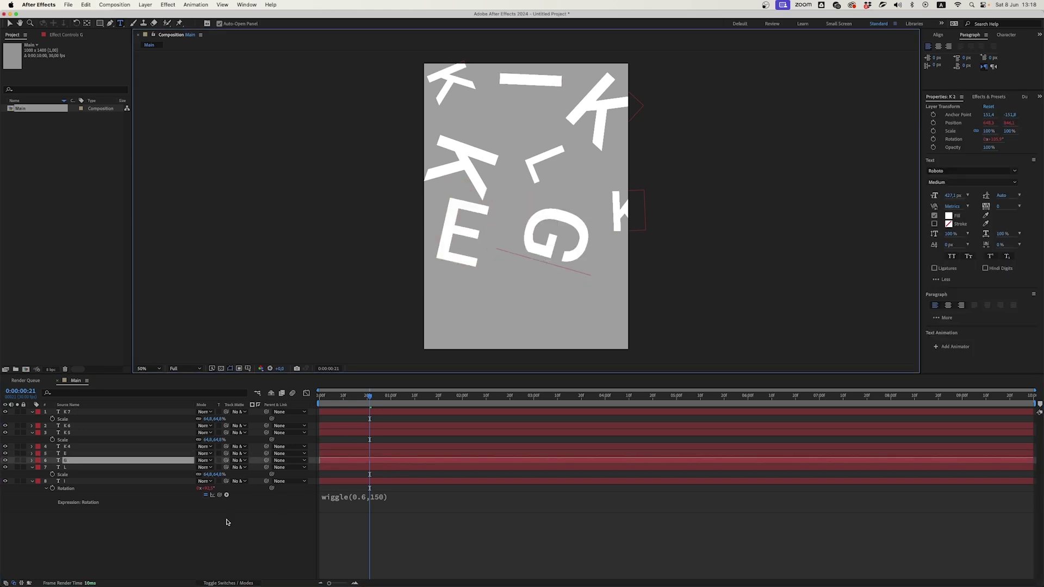
{"action": "left_click", "coordinate": [599, 120]}
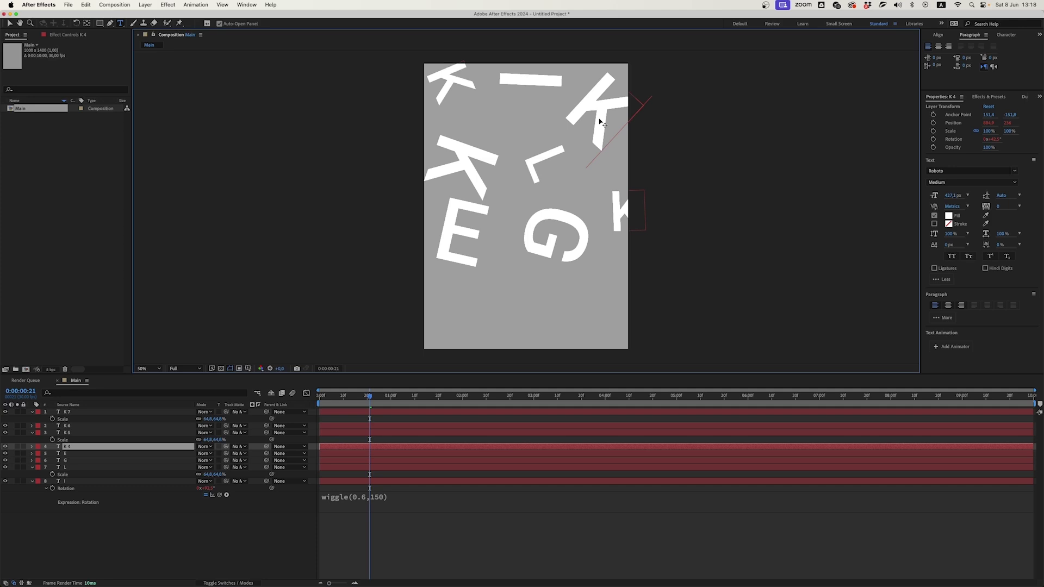
{"action": "double_click", "coordinate": [598, 119]}
{"action": "type", "text": "O"}
{"action": "key", "text": "super+shift+a"}
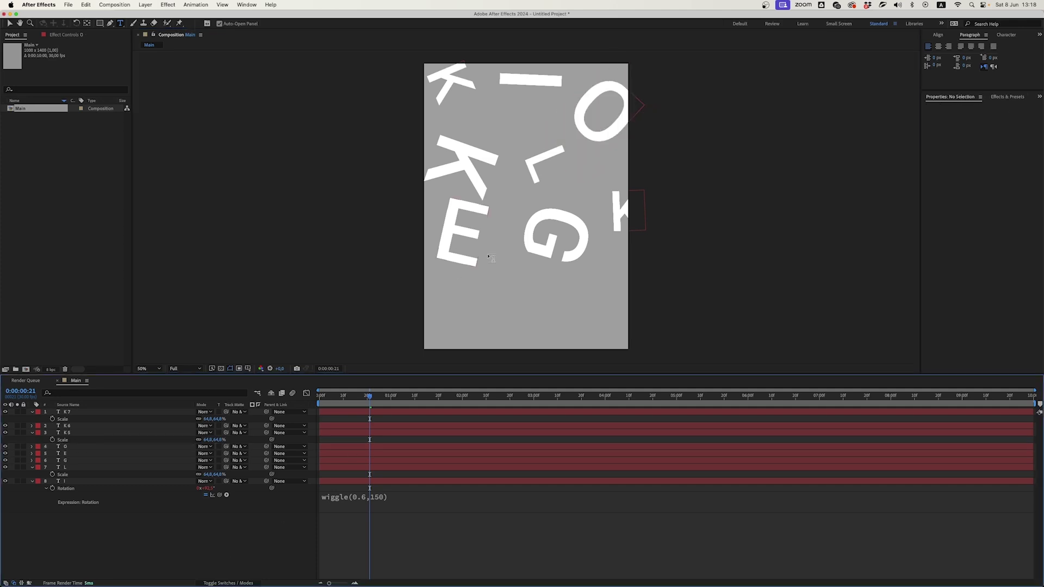
{"action": "double_click", "coordinate": [529, 86]}
{"action": "type", "text": "H"}
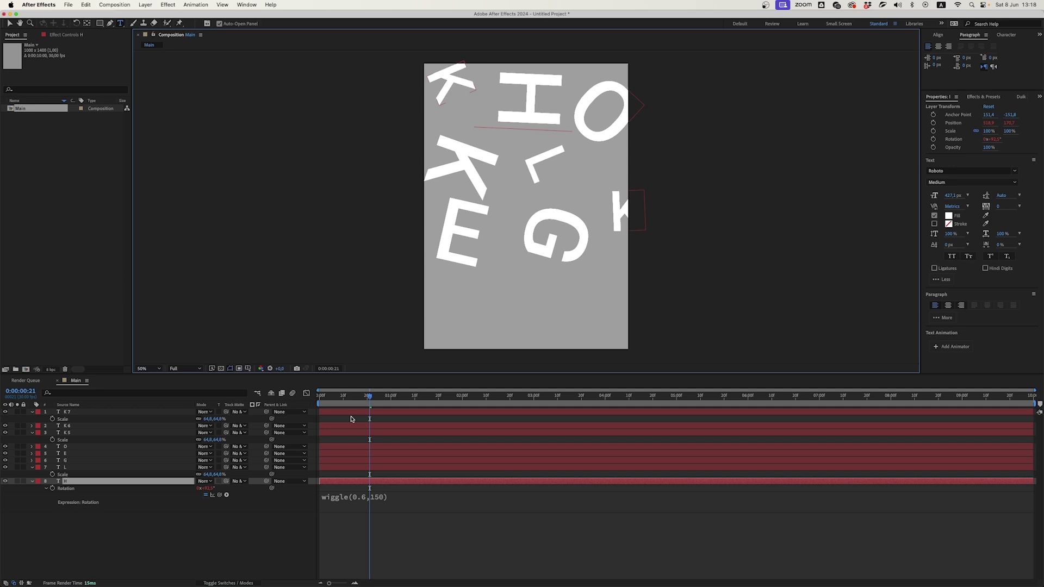
{"action": "key", "text": "super+shift+a"}
{"action": "left_click", "coordinate": [470, 162]}
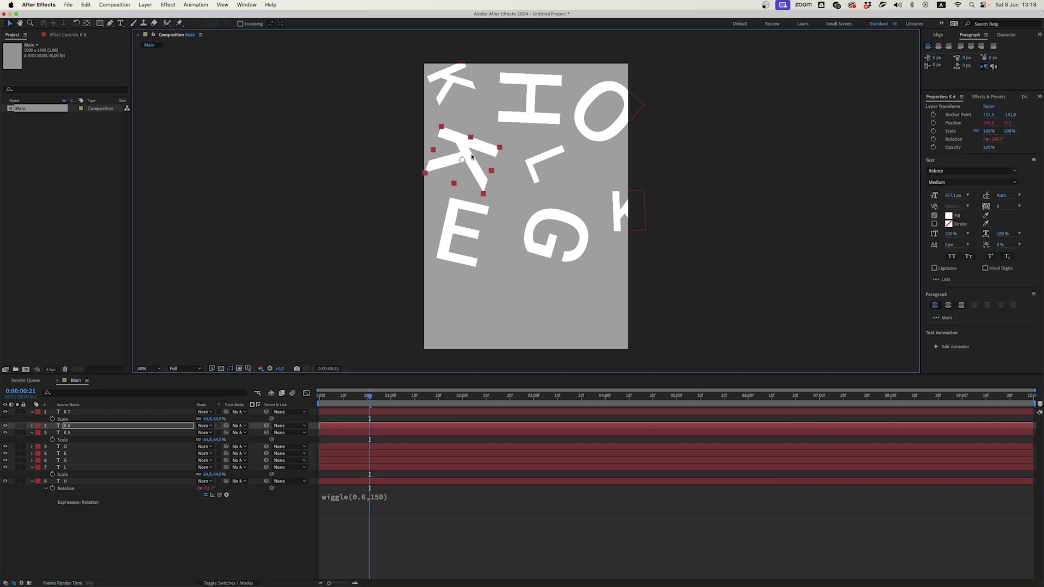
{"action": "mouse_move", "coordinate": [355, 397]}
{"action": "left_mouse_down"}
{"action": "mouse_move", "coordinate": [618, 400]}
{"action": "mouse_move", "coordinate": [365, 420]}
{"action": "left_mouse_up"}
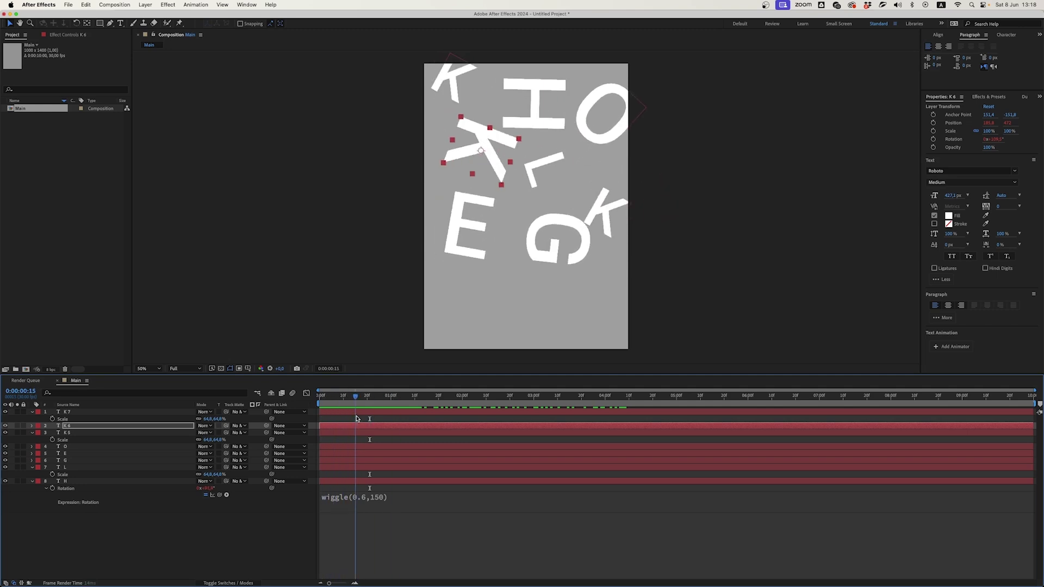
- Nest all the letter layers into a composition named types
{"action": "left_click", "coordinate": [175, 545]}
{"action": "key", "text": "super+a"}
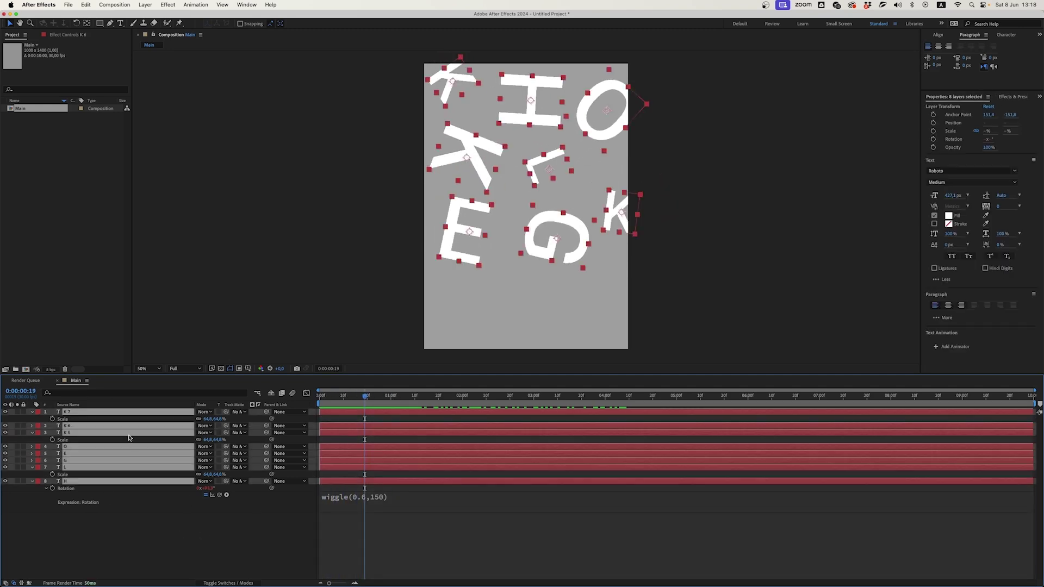
{"action": "key", "text": "super+shift+c"}
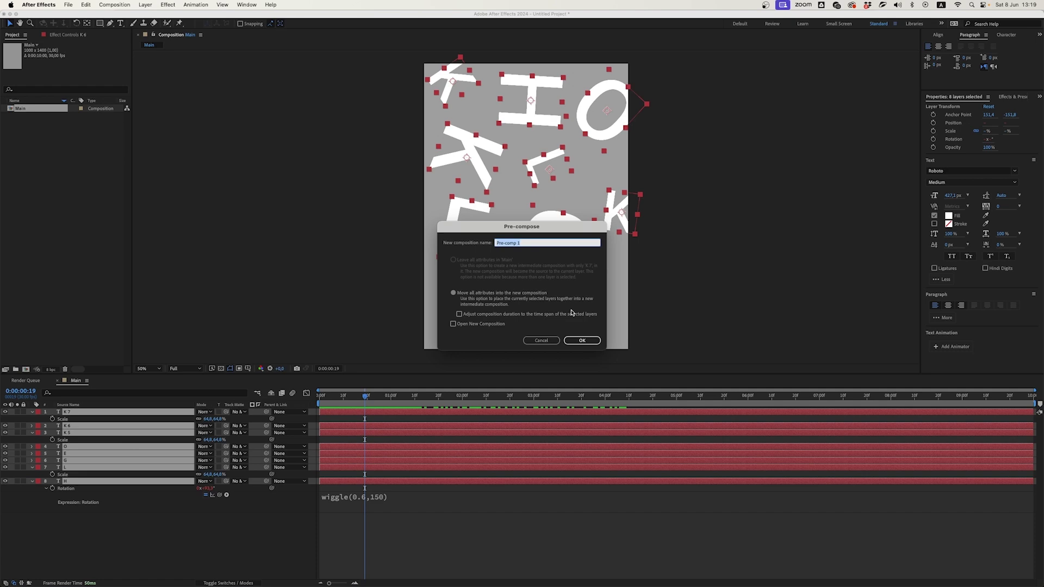
{"action": "key", "text": "Return"}
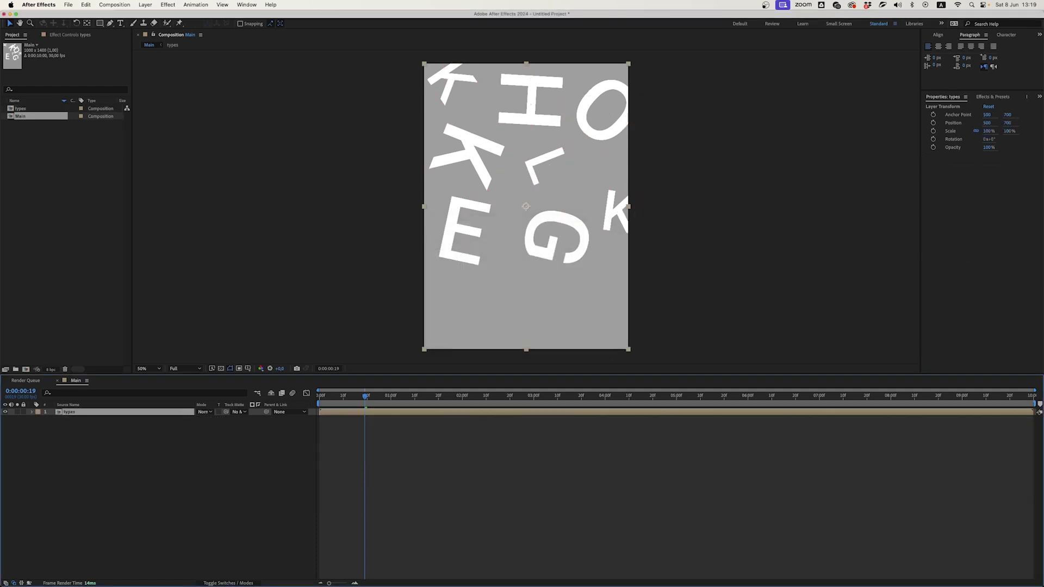
{"action": "left_click", "coordinate": [212, 459]}
{"action": "left_click", "coordinate": [147, 411]}
- Apply Shift Channels to the types layer and duplicate it into three copies
{"action": "left_click", "coordinate": [987, 98]}
{"action": "left_click", "coordinate": [1038, 109]}
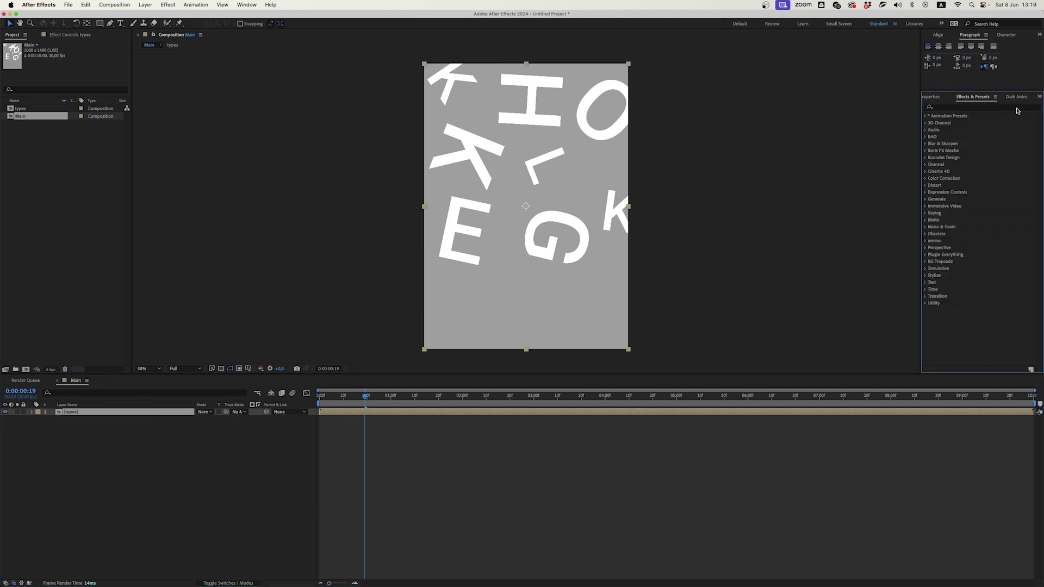
{"action": "left_click", "coordinate": [968, 108]}
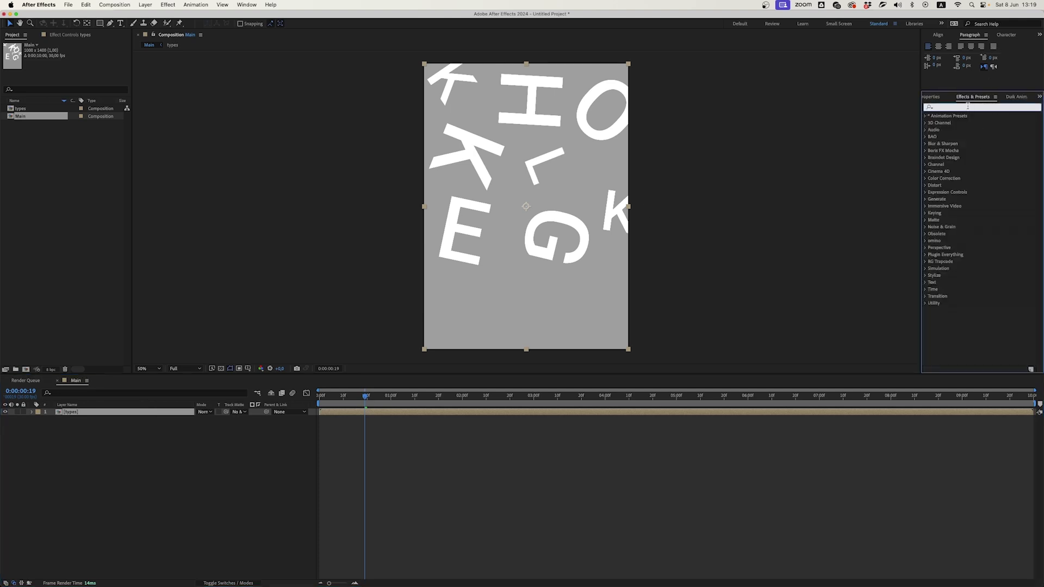
{"action": "type", "text": "shift"}
{"action": "double_click", "coordinate": [971, 172]}
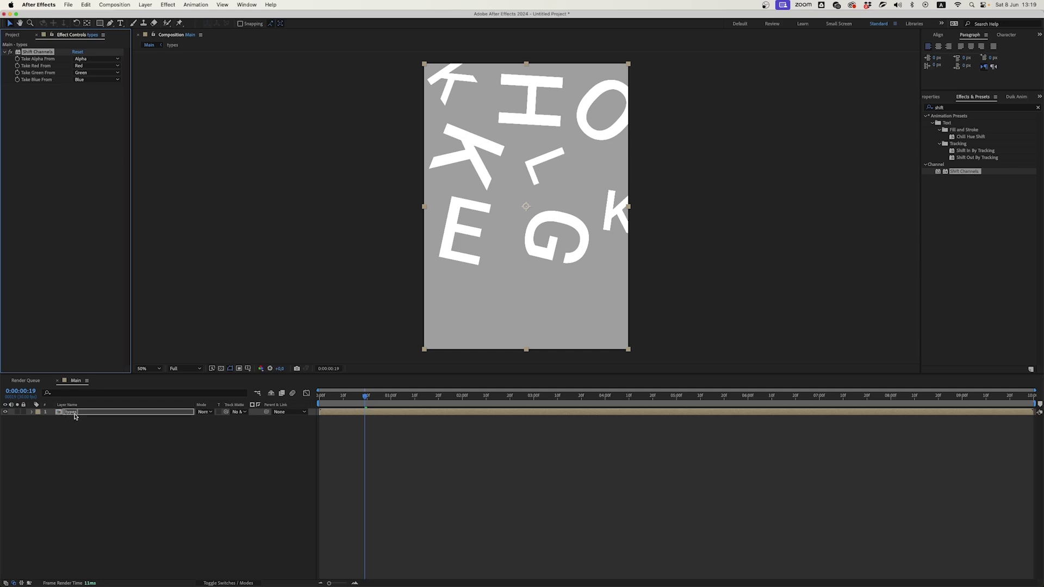
{"action": "key", "text": "Return"}
{"action": "key", "text": "super+d"}
{"action": "key", "text": "super+d"}
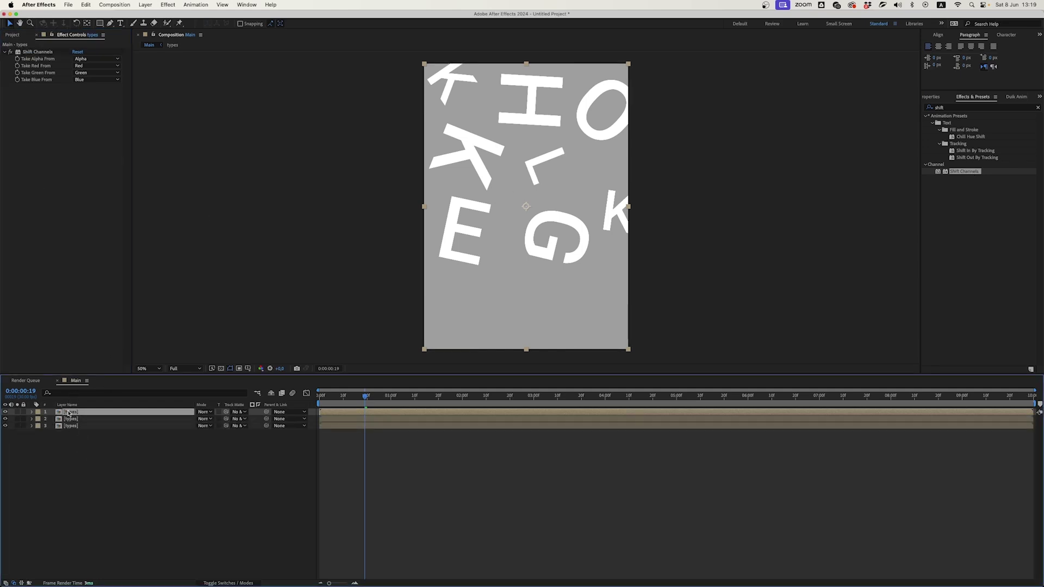
- Set the top copy's Take Red and Take Green to Full Off, leaving blue
{"action": "left_click", "coordinate": [115, 75]}
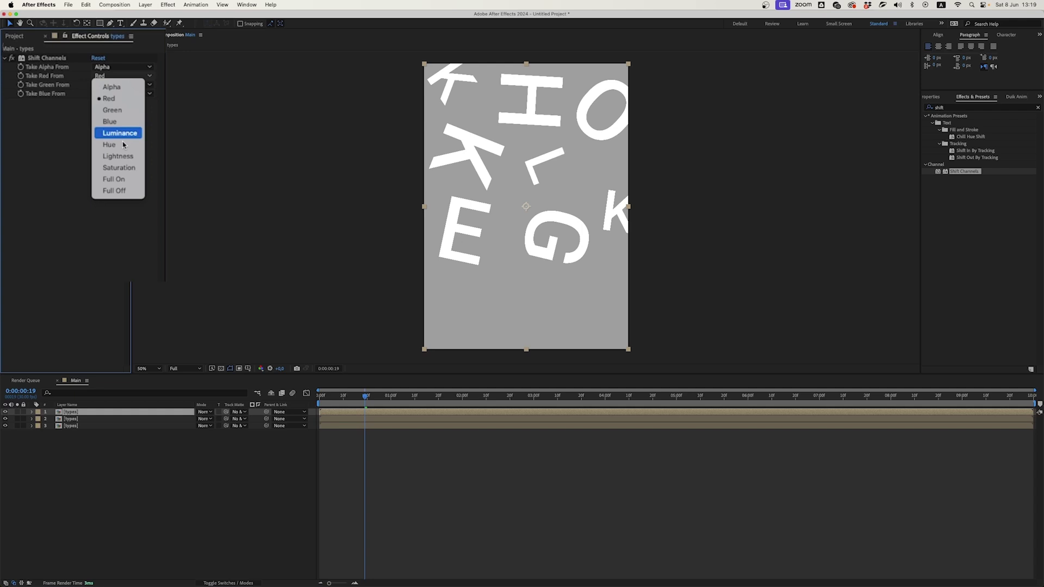
{"action": "left_click", "coordinate": [119, 192]}
{"action": "left_click", "coordinate": [105, 85]}
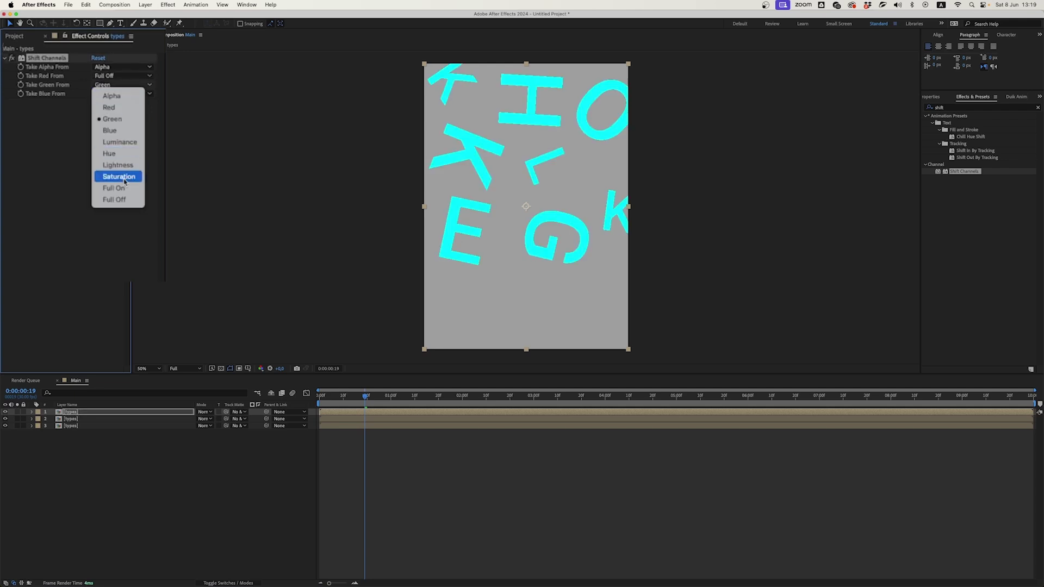
{"action": "left_click", "coordinate": [114, 200]}
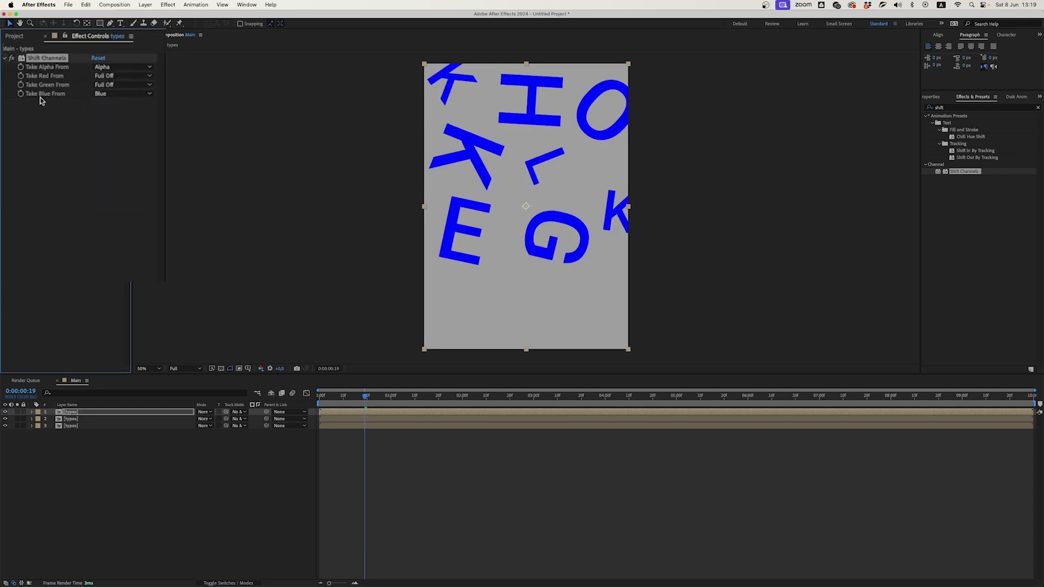
- Set the second copy's Take Red and Take Blue to Full Off, leaving green
{"action": "left_click", "coordinate": [94, 419]}
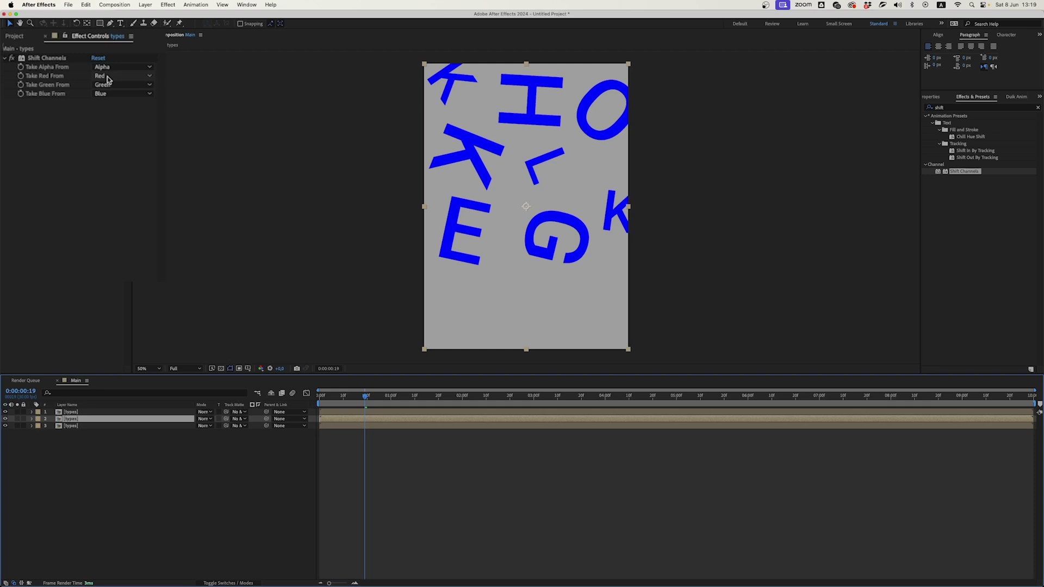
{"action": "left_click", "coordinate": [107, 76]}
{"action": "left_click", "coordinate": [123, 196]}
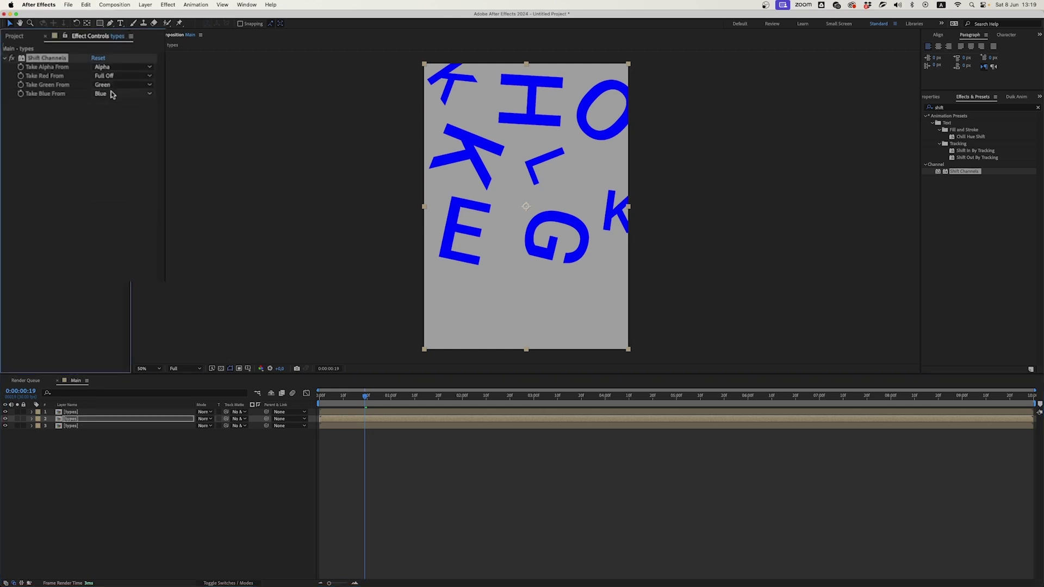
{"action": "left_click", "coordinate": [112, 94]}
{"action": "left_click", "coordinate": [119, 211]}
- Set the bottom copy's Take Green and Take Blue to Full Off, leaving red
{"action": "left_click", "coordinate": [72, 413]}
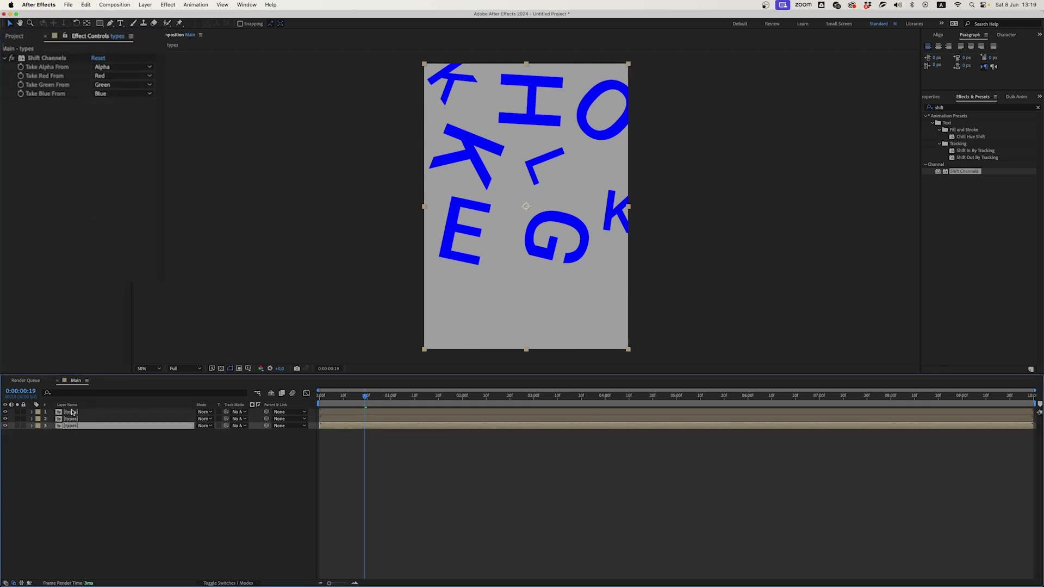
{"action": "left_click", "coordinate": [100, 85]}
{"action": "left_click", "coordinate": [118, 200]}
{"action": "left_click", "coordinate": [116, 94]}
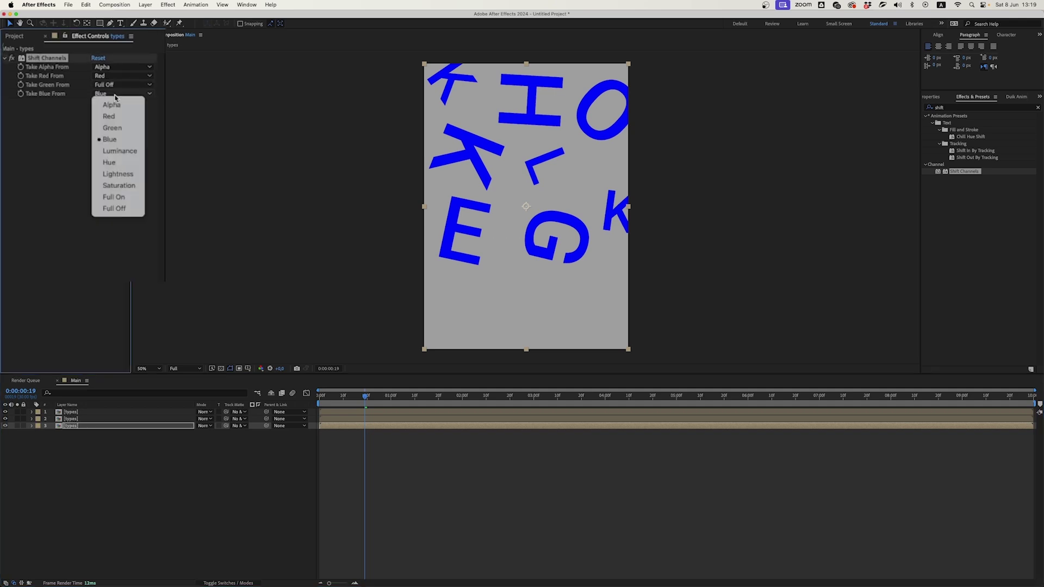
{"action": "left_click", "coordinate": [117, 207]}
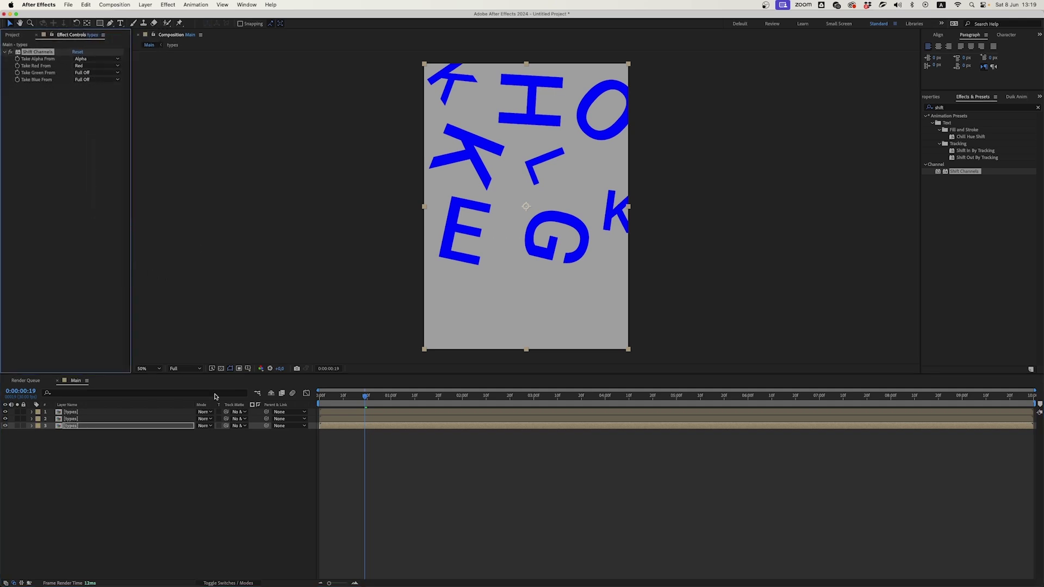
- Set the blending mode of all three types copies to Add
{"action": "left_click", "coordinate": [87, 411], "text": "shift"}
{"action": "left_click", "coordinate": [204, 412]}
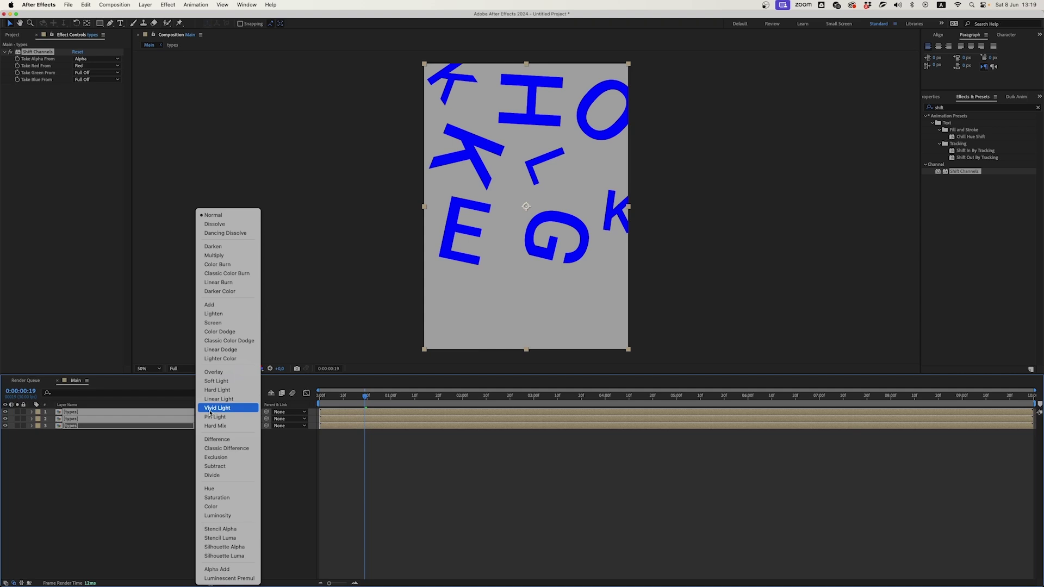
{"action": "left_click", "coordinate": [228, 306]}
{"action": "left_click", "coordinate": [458, 499]}
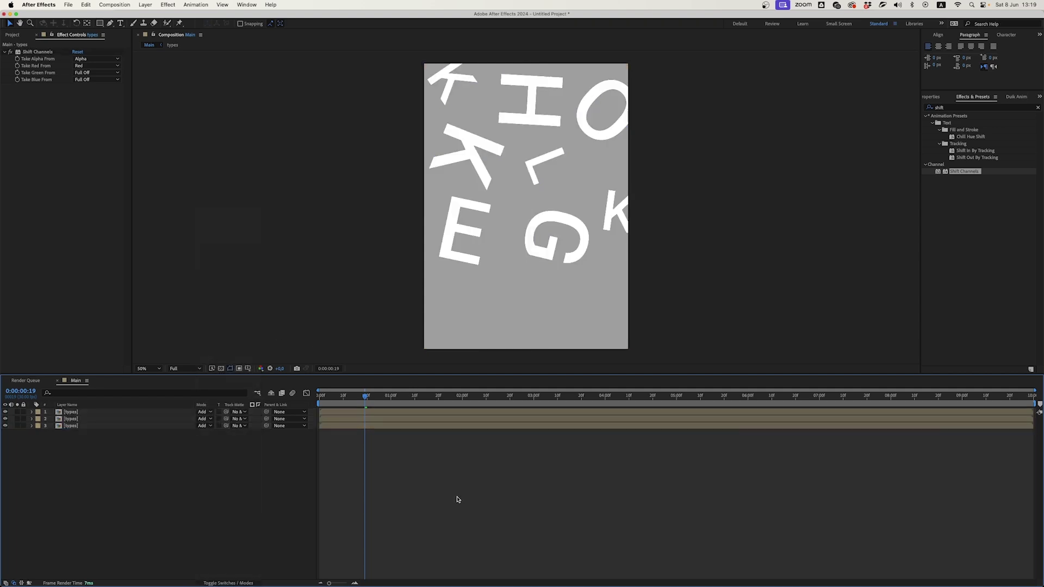
- Offset the blue copy to the left and the green copy to the right
{"action": "left_click", "coordinate": [506, 204]}
{"action": "scroll", "coordinate": [451, 219], "scroll_direction": "up", "scroll_amount": 1}
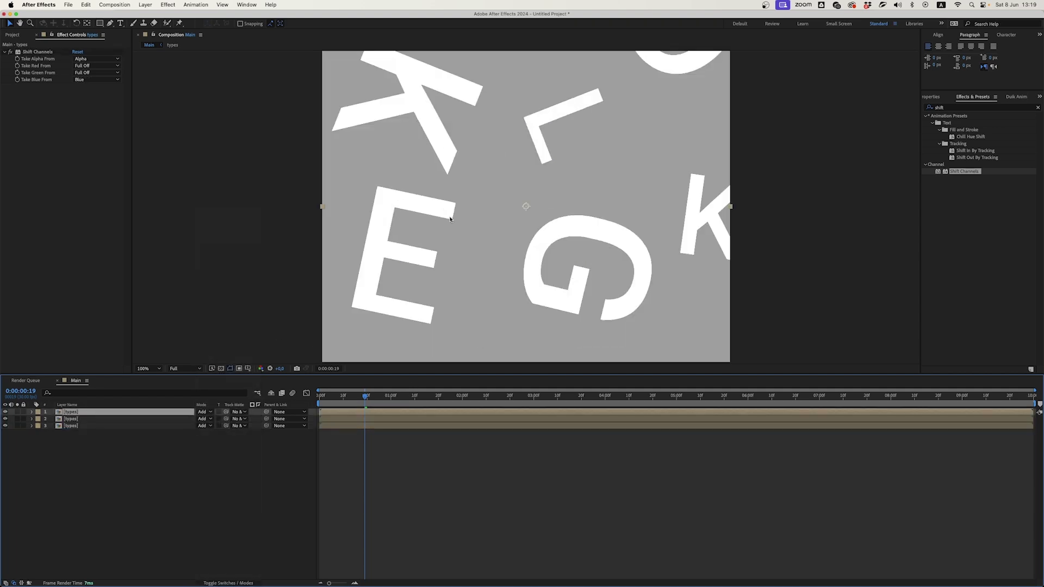
{"action": "key", "text": "shift+Left"}
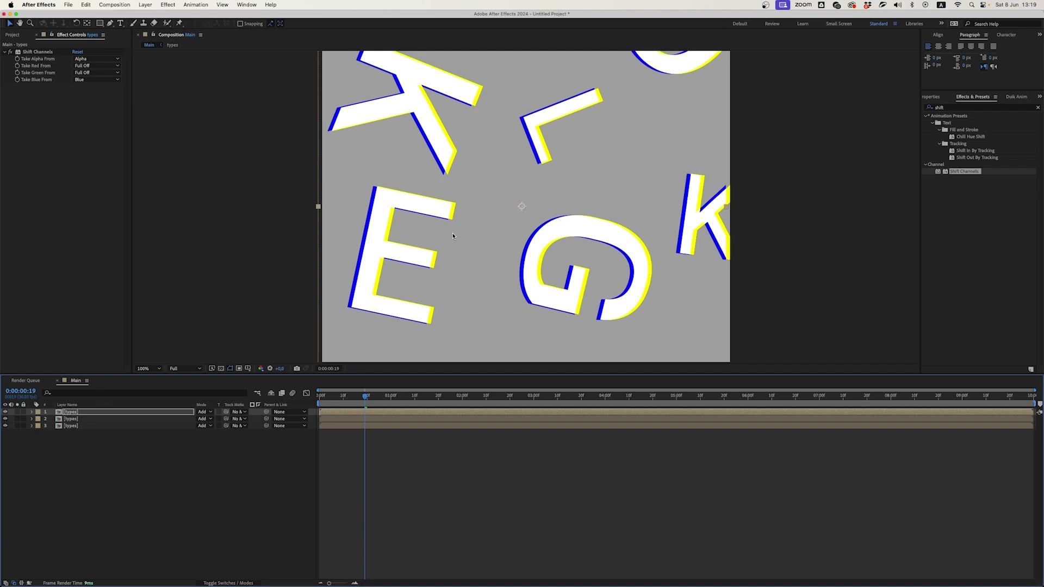
{"action": "left_click", "coordinate": [83, 419]}
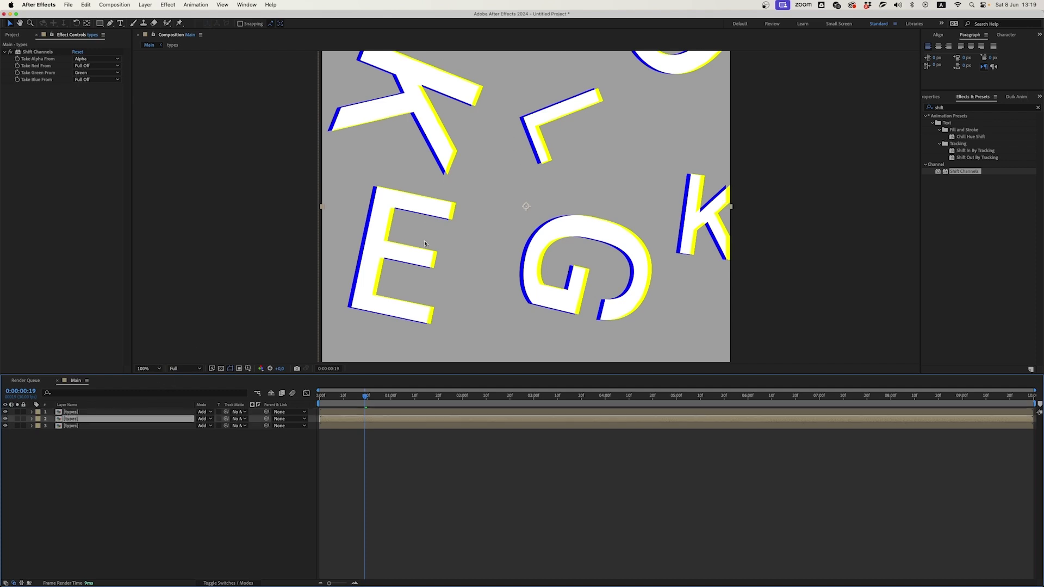
{"action": "key", "text": "shift+Right"}
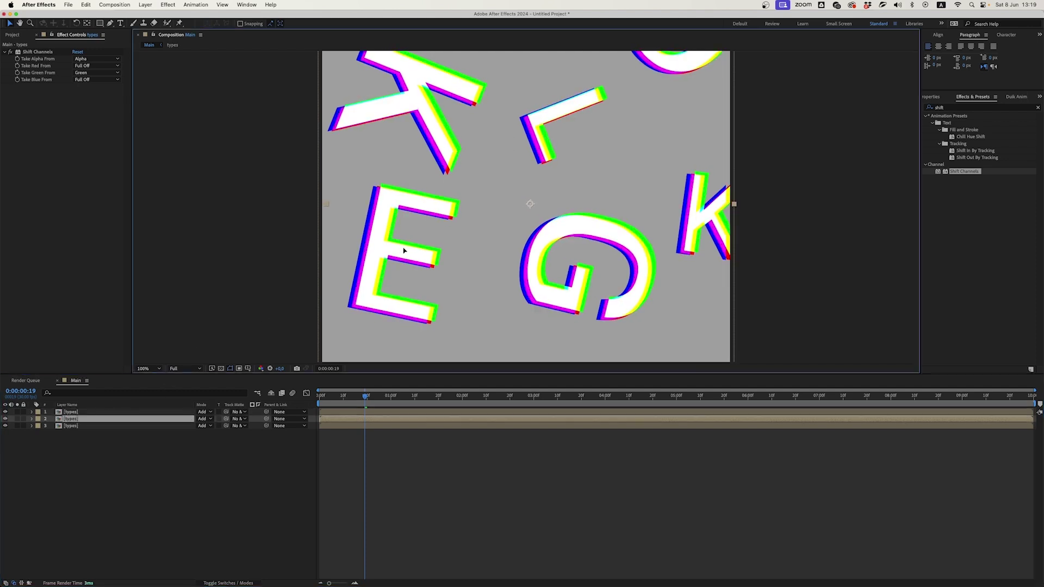
{"action": "key", "text": "shift+Right"}
{"action": "key", "text": "shift+Right"}
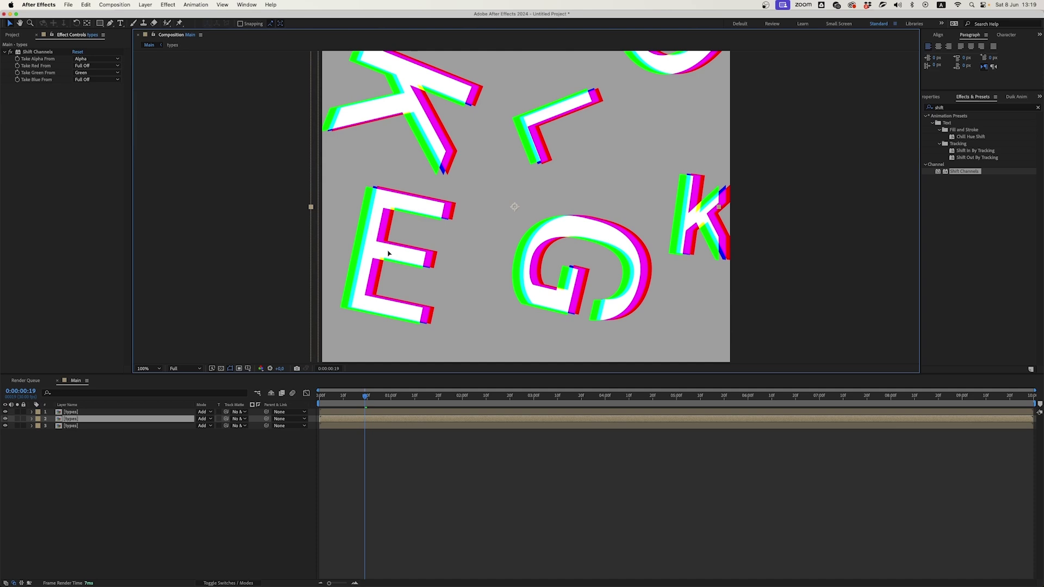
{"action": "key", "text": "shift+Right"}
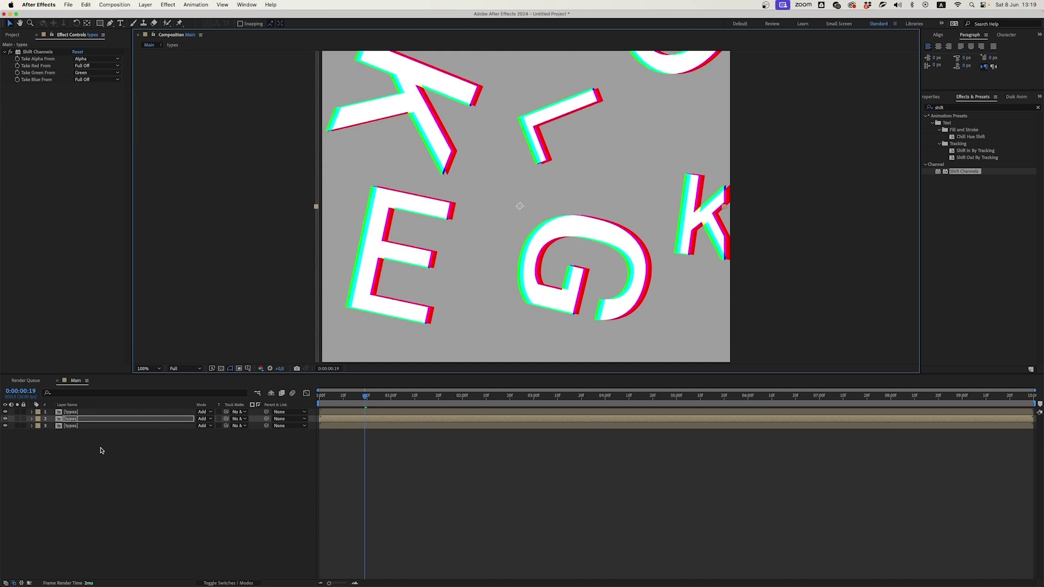
- Offset the red copy down and left, then preview the colour-fringed letters
{"action": "left_click", "coordinate": [96, 424]}
{"action": "key", "text": "shift+Down"}
{"action": "key", "text": "shift+Down"}
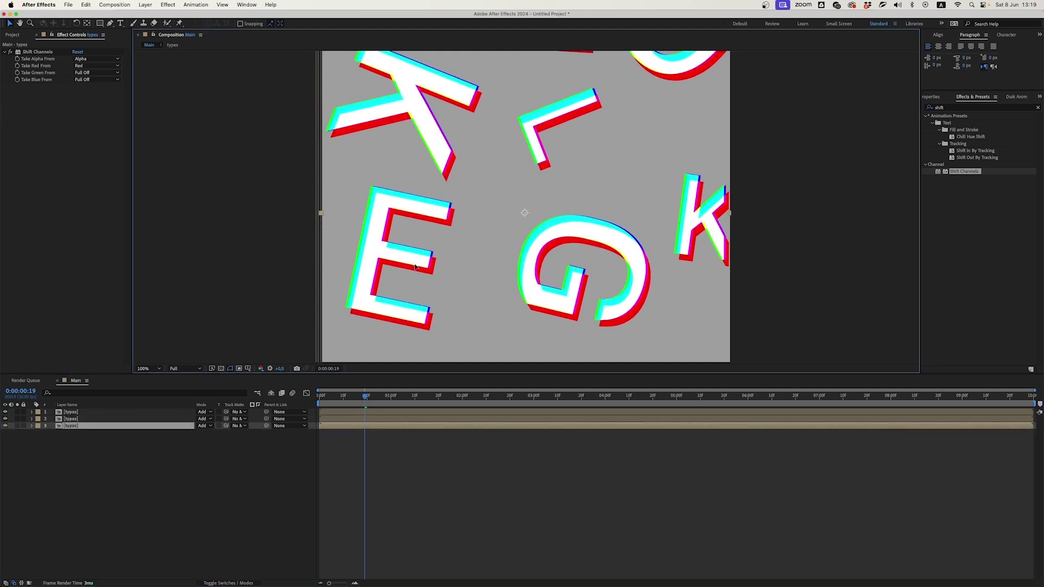
{"action": "key", "text": "shift+Down"}
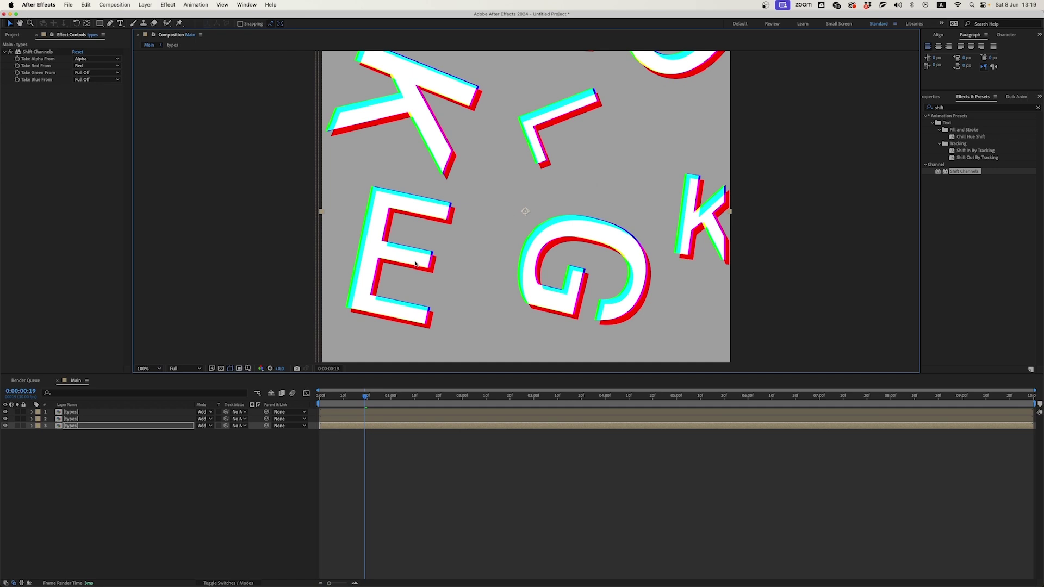
{"action": "key", "text": "shift+Left"}
{"action": "key", "text": "shift+Left"}
{"action": "key", "text": "shift+Left"}
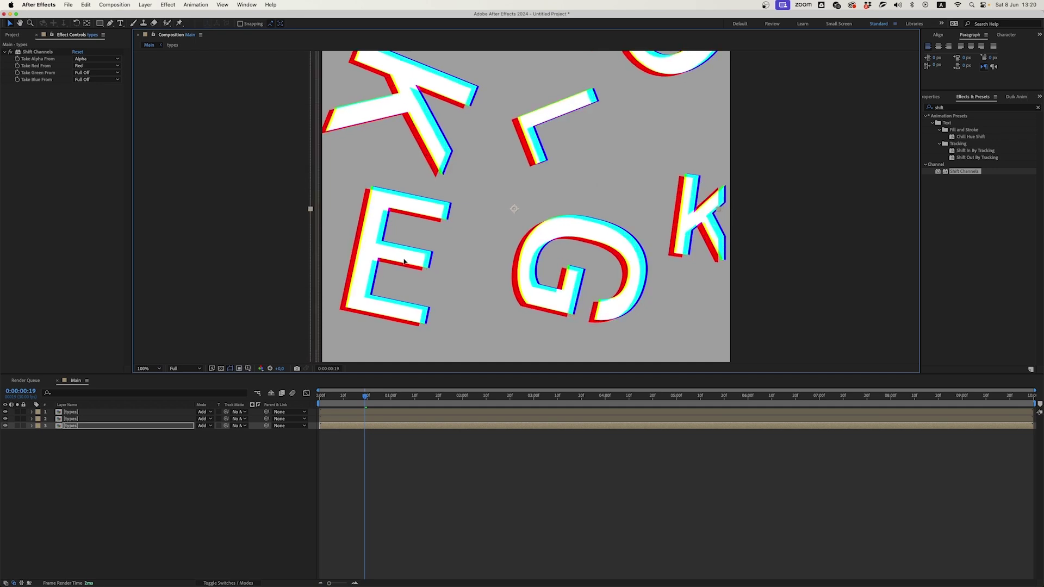
{"action": "key", "text": "shift+Left"}
{"action": "key", "text": "comma"}
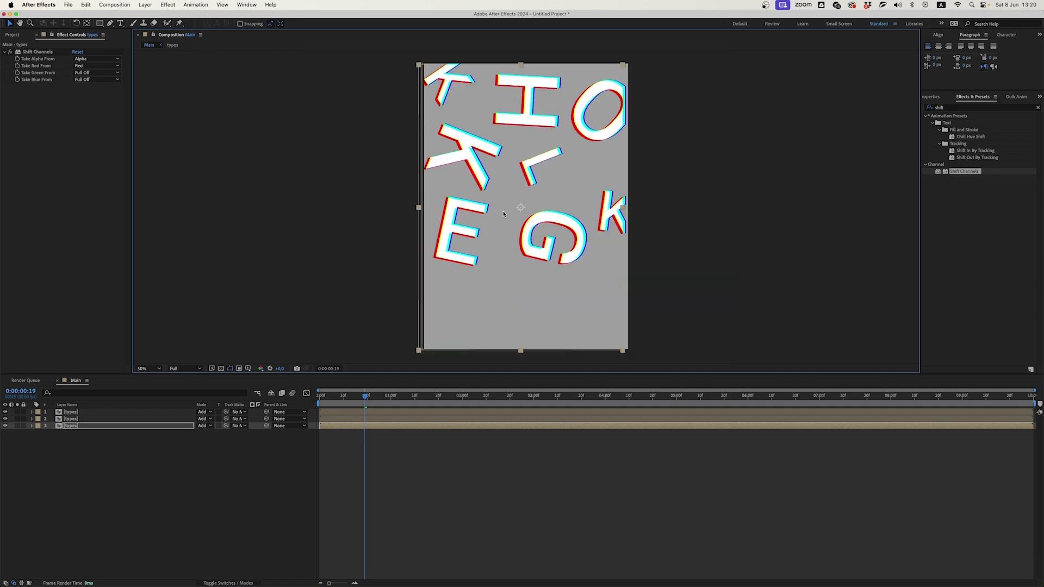
{"action": "key", "text": "space"}
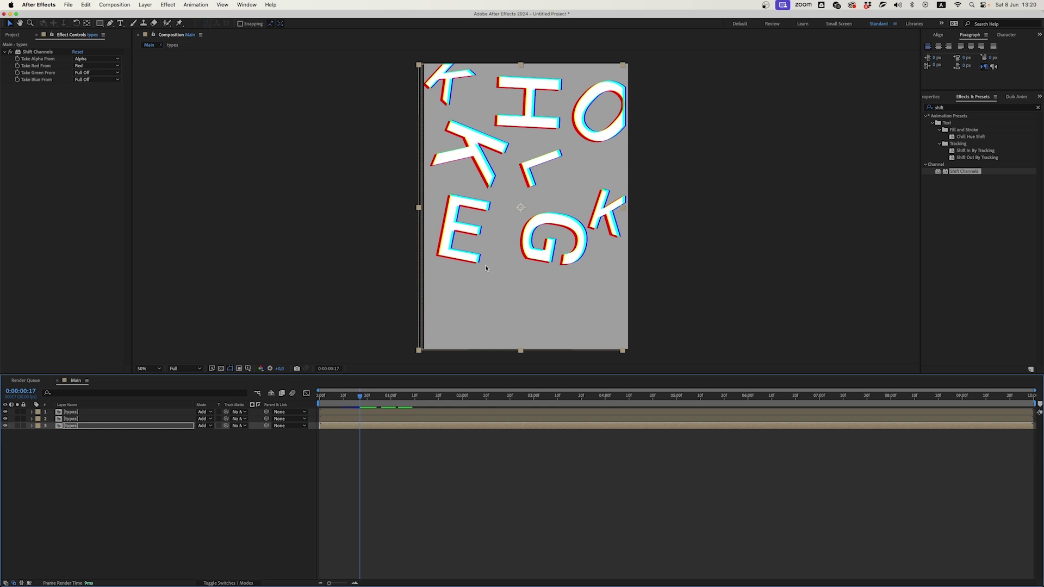
{"action": "key", "text": "space"}
{"action": "key", "text": "period"}
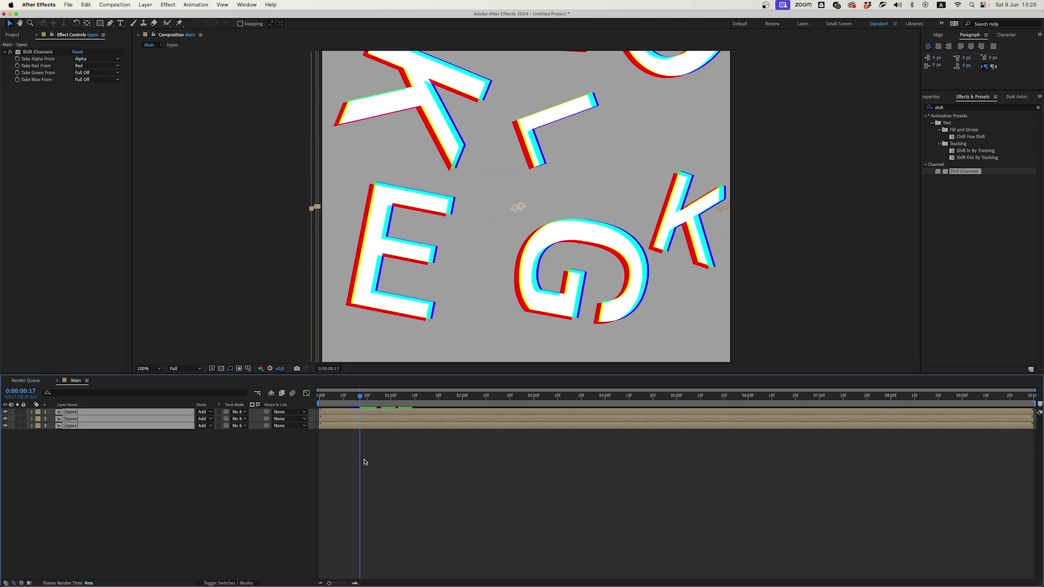
- Precompose the three offset types layers into a composition named CA
{"action": "key", "text": "super+shift+c"}
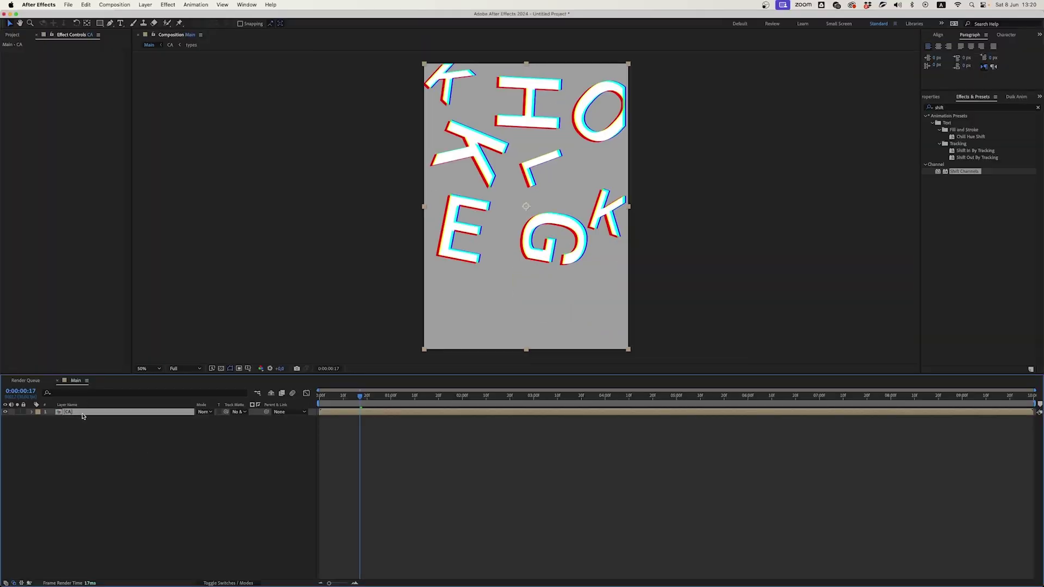
- Apply CC Glass to the CA layer with Surface softness 70, height -100, displacement 200
{"action": "left_click", "coordinate": [946, 107]}
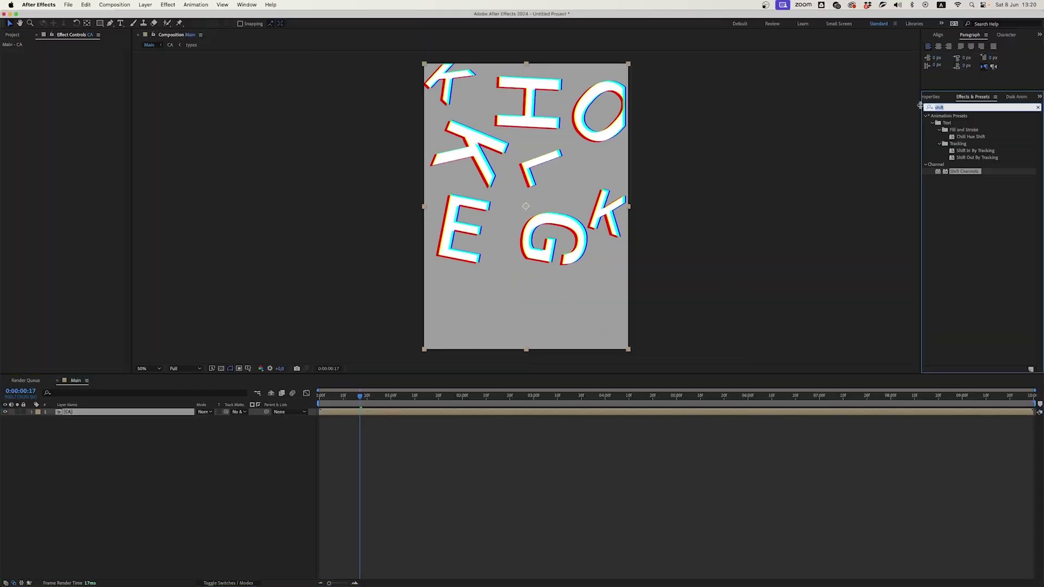
{"action": "type", "text": "cc gla"}
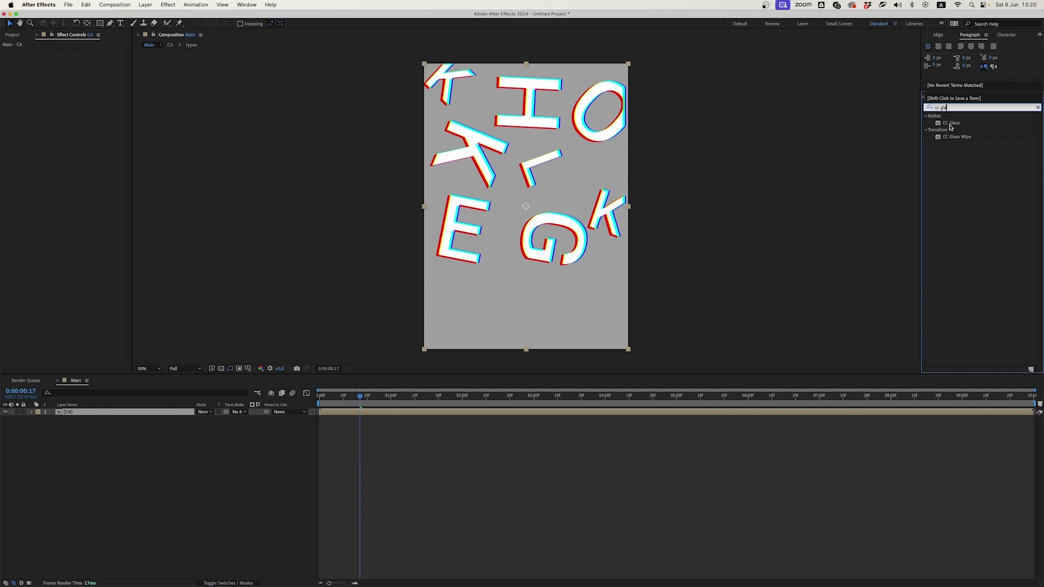
{"action": "left_click", "coordinate": [950, 123]}
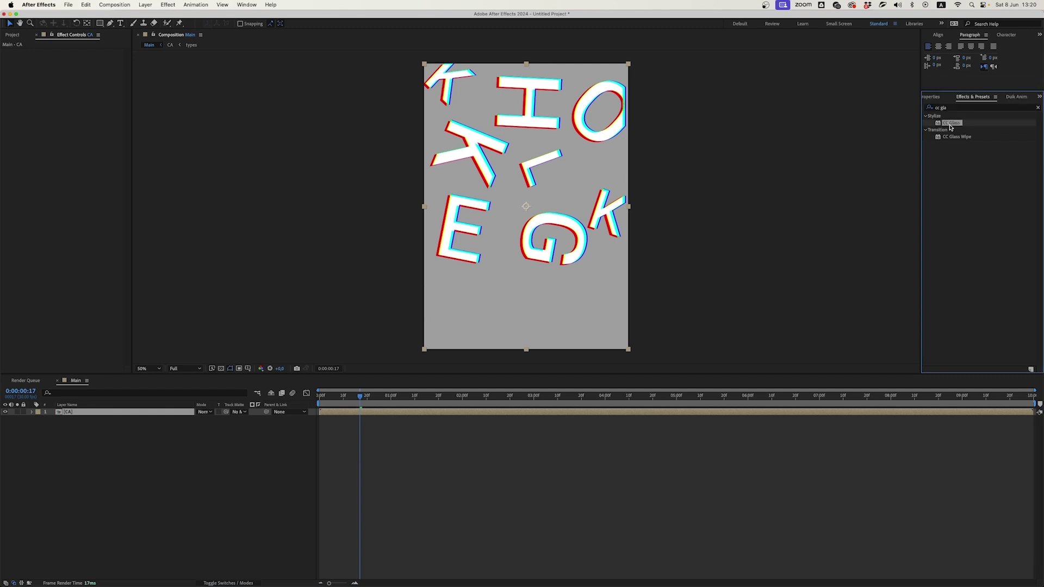
{"action": "double_click", "coordinate": [950, 124]}
{"action": "left_click", "coordinate": [11, 59]}
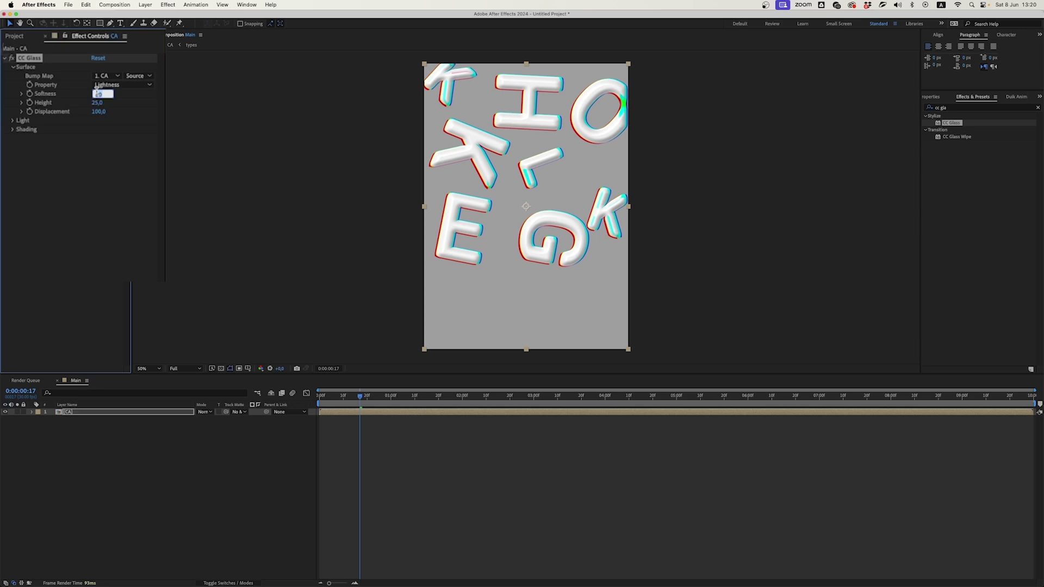
{"action": "type", "text": "70"}
{"action": "key", "text": "Tab"}
{"action": "type", "text": "-"}
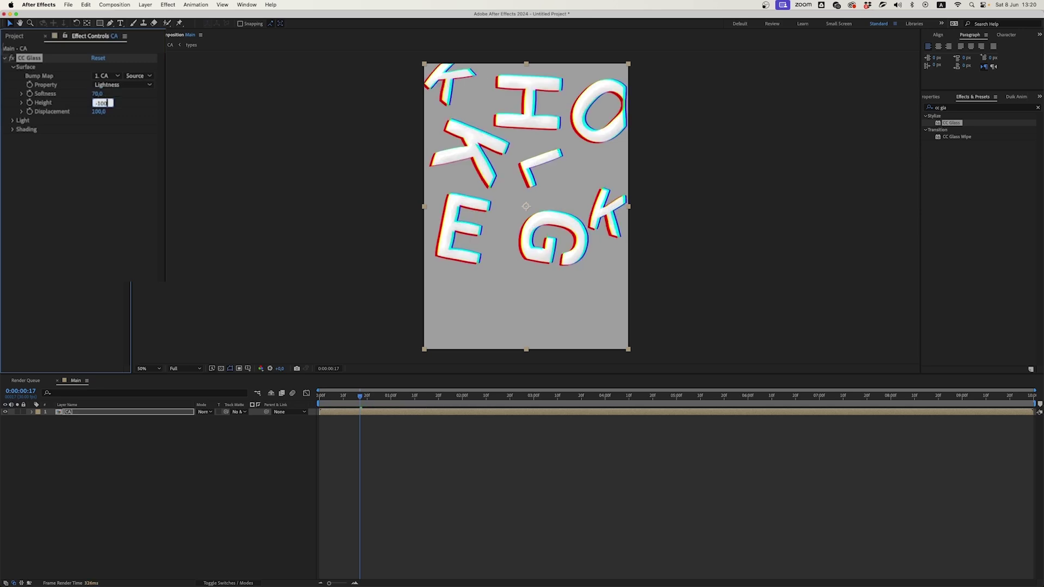
{"action": "type", "text": "100"}
{"action": "key", "text": "Tab"}
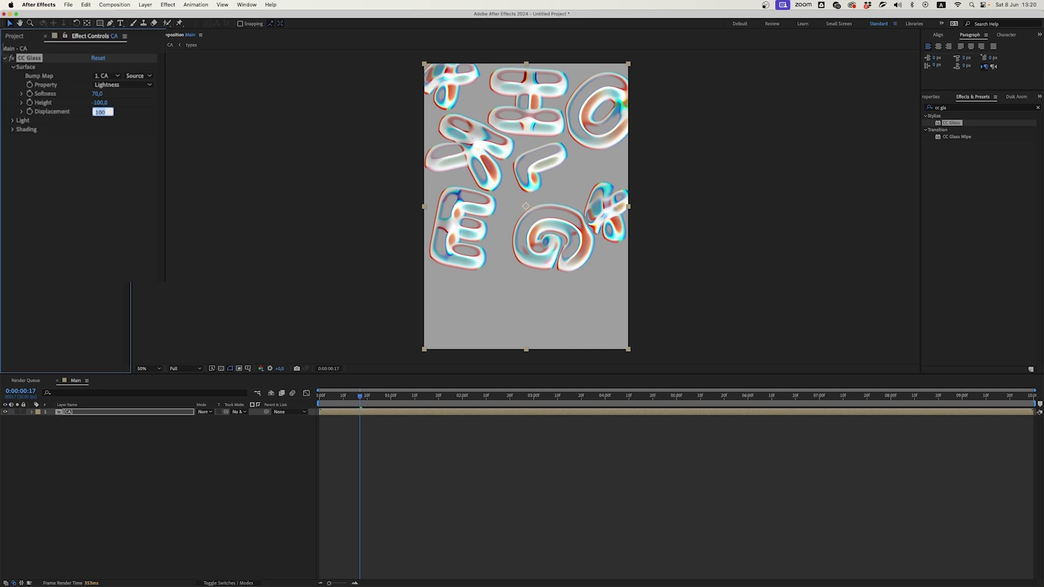
{"action": "type", "text": "230"}
{"action": "left_click", "coordinate": [179, 468]}
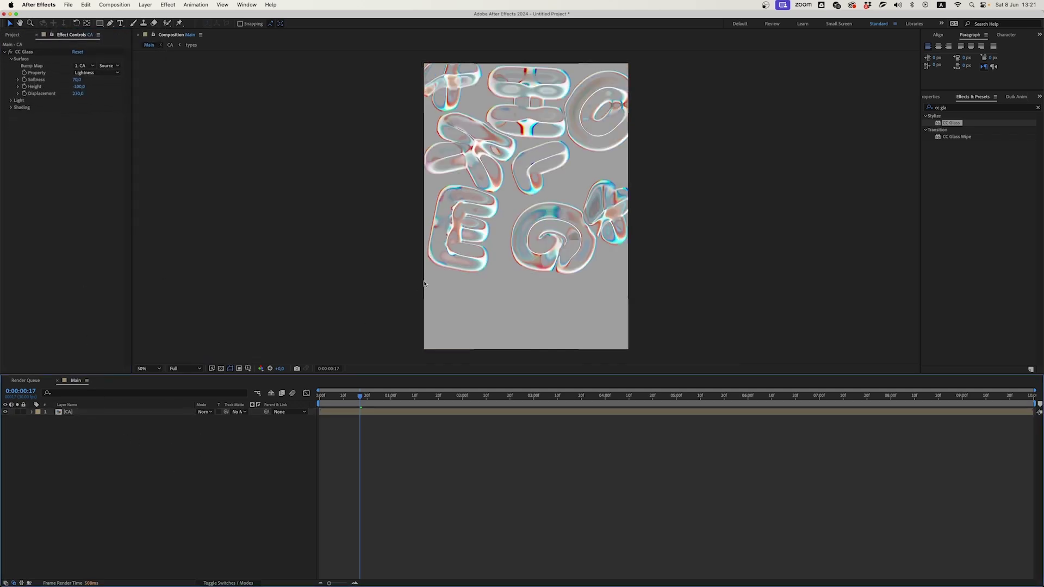
- Create a black solid named BG and drag it below the CA layer
{"action": "left_click", "coordinate": [400, 397]}
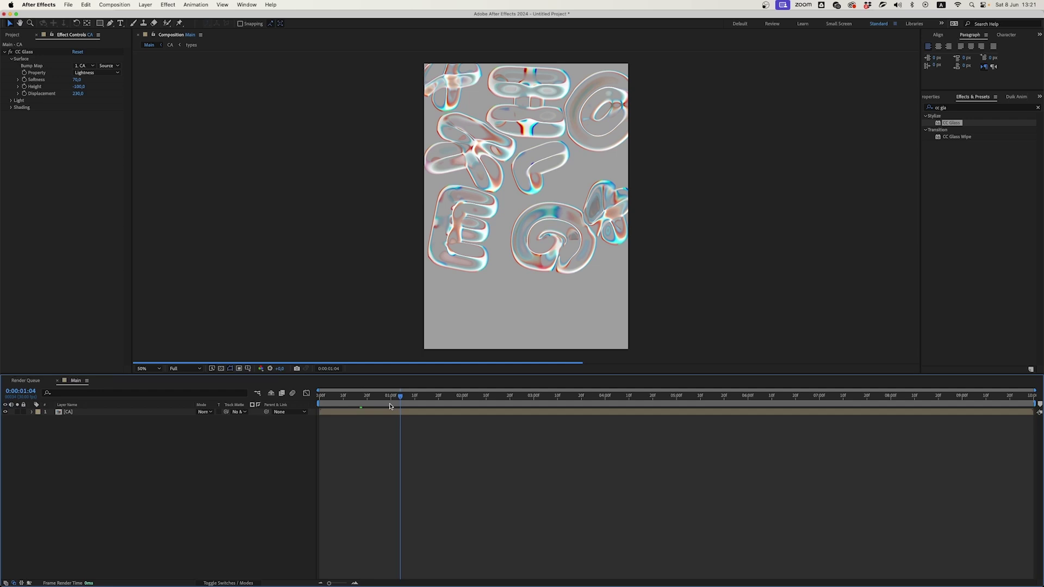
{"action": "key", "text": "super+y"}
{"action": "left_click", "coordinate": [520, 350]}
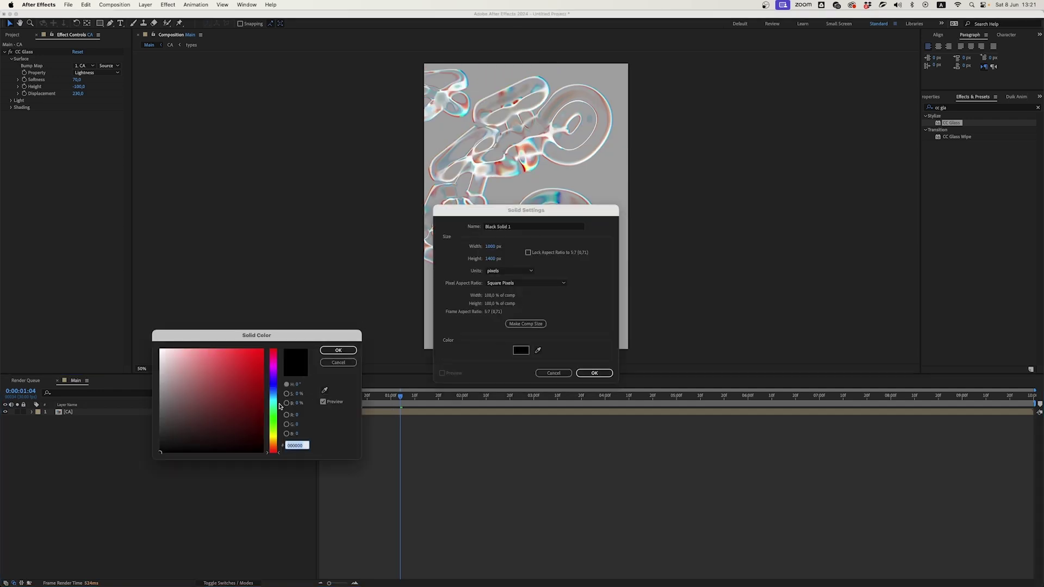
{"action": "left_click", "coordinate": [337, 350]}
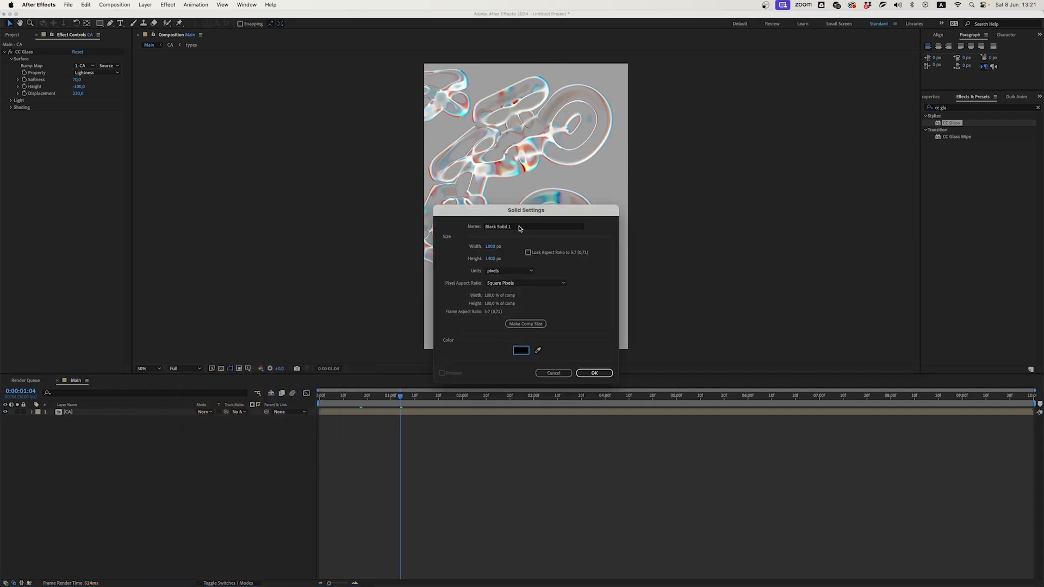
{"action": "left_click_drag", "start_coordinate": [518, 228], "coordinate": [401, 227]}
{"action": "type", "text": "BG"}
{"action": "left_click", "coordinate": [595, 373]}
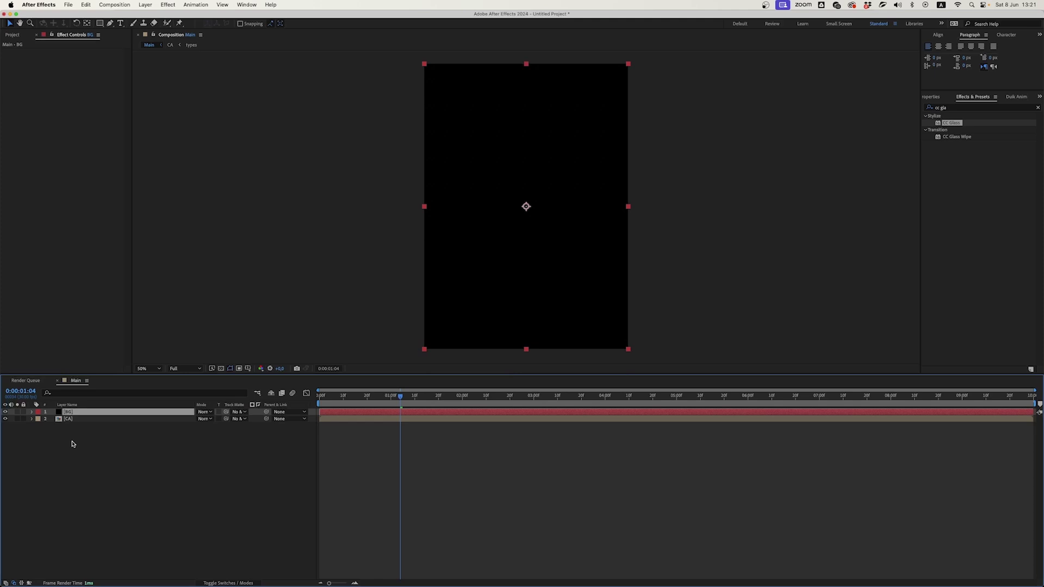
{"action": "left_click_drag", "start_coordinate": [67, 412], "coordinate": [68, 421]}
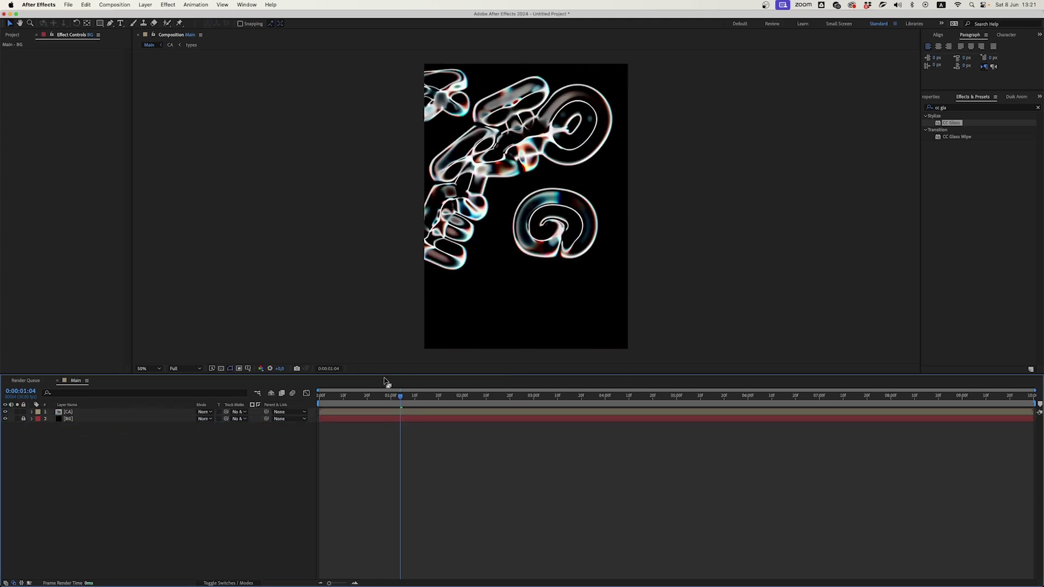
{"action": "mouse_move", "coordinate": [400, 395]}
{"action": "left_mouse_down"}
{"action": "mouse_move", "coordinate": [342, 396]}
{"action": "mouse_move", "coordinate": [438, 398]}
{"action": "left_mouse_up"}
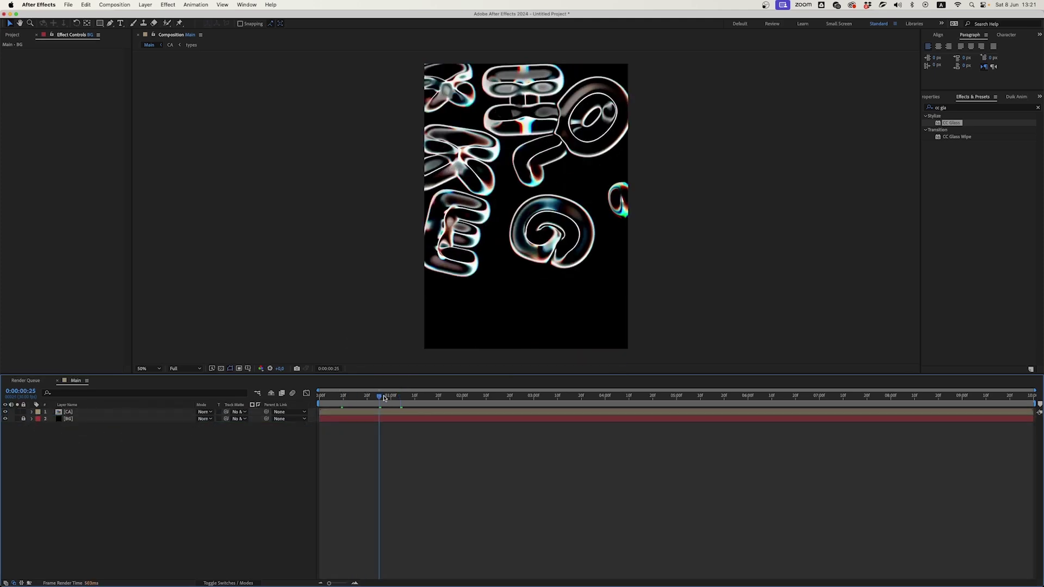
- Set the preview resolution to Quarter and play the animation from the start
{"action": "left_click", "coordinate": [176, 369]}
{"action": "left_click", "coordinate": [183, 409]}
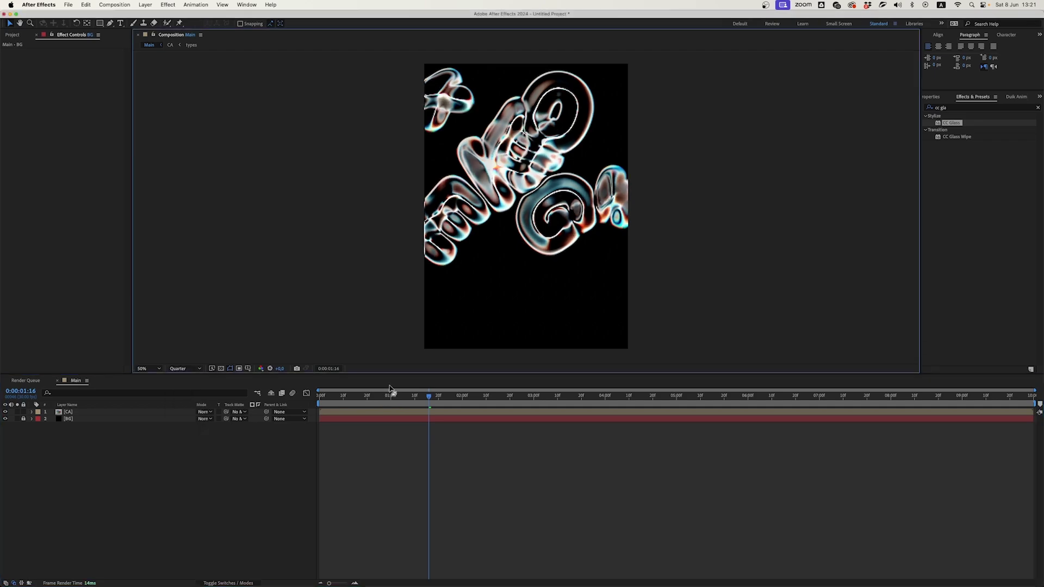
{"action": "left_click_drag", "start_coordinate": [427, 397], "coordinate": [337, 397]}
{"action": "key", "text": "space"}
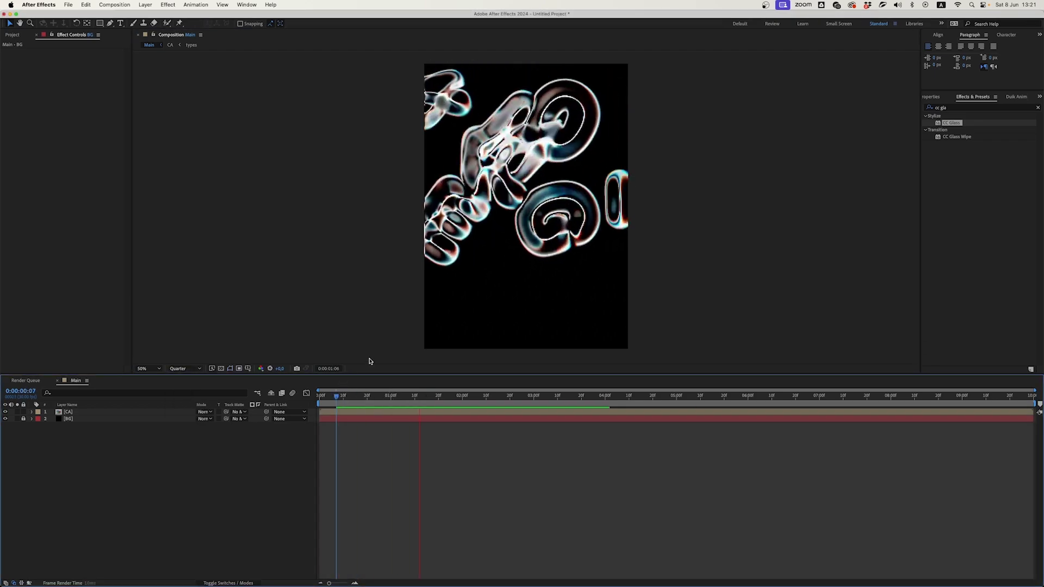
{"action": "key", "text": "space"}
{"action": "left_click", "coordinate": [176, 369]}
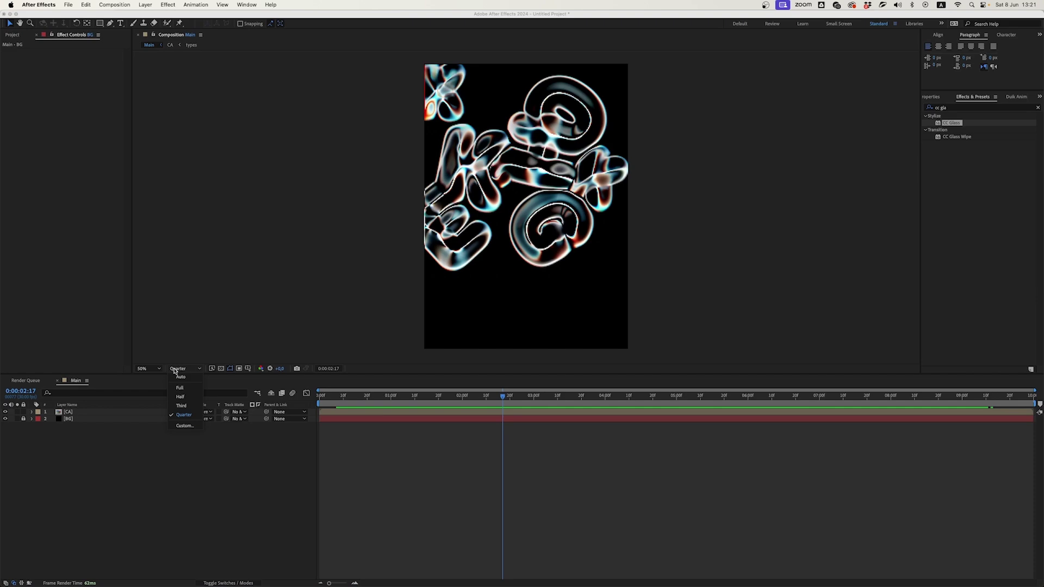
- Restore Full resolution, open CA in a second viewer, and inspect the types layers' channel settings
{"action": "left_click", "coordinate": [181, 388]}
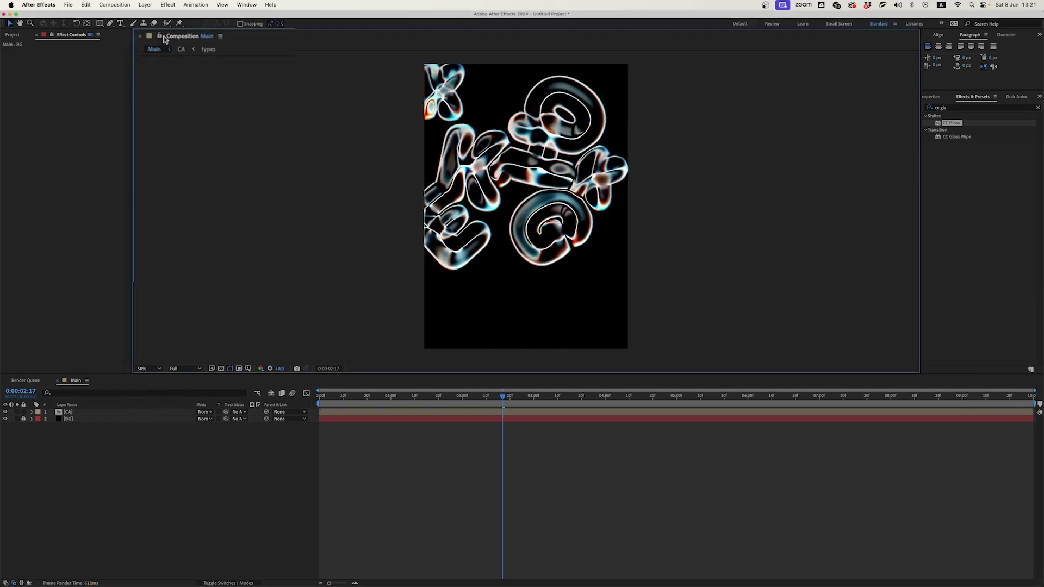
{"action": "double_click", "coordinate": [183, 50]}
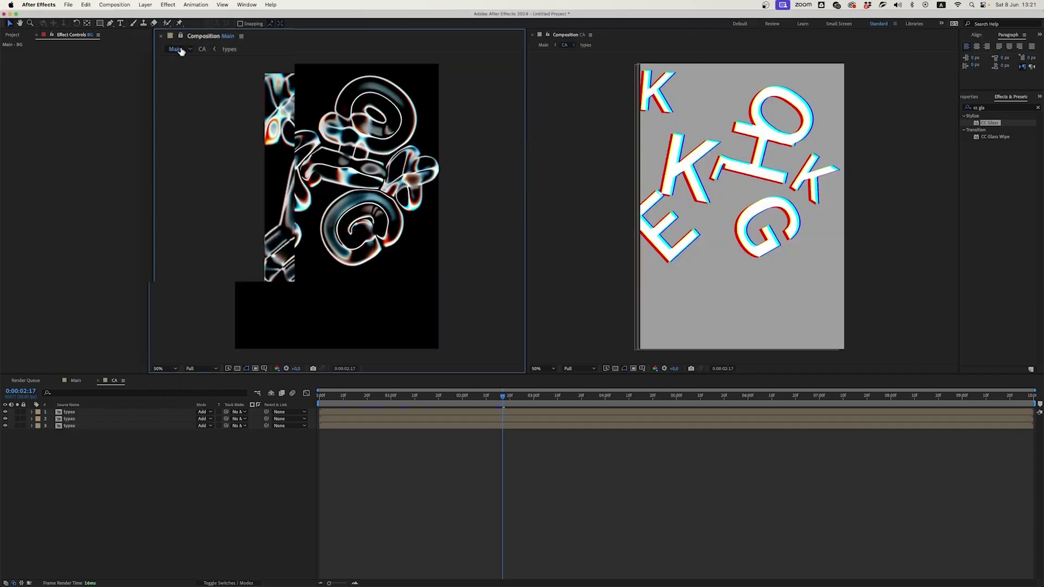
{"action": "scroll", "coordinate": [731, 217], "scroll_direction": "up", "scroll_amount": 1}
{"action": "left_click", "coordinate": [703, 165]}
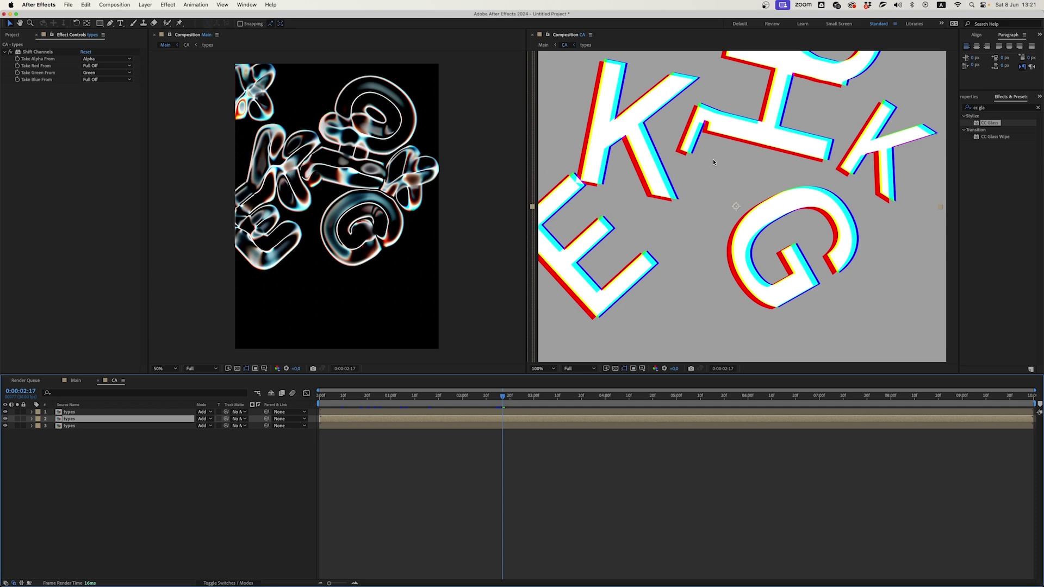
{"action": "left_click", "coordinate": [354, 170]}
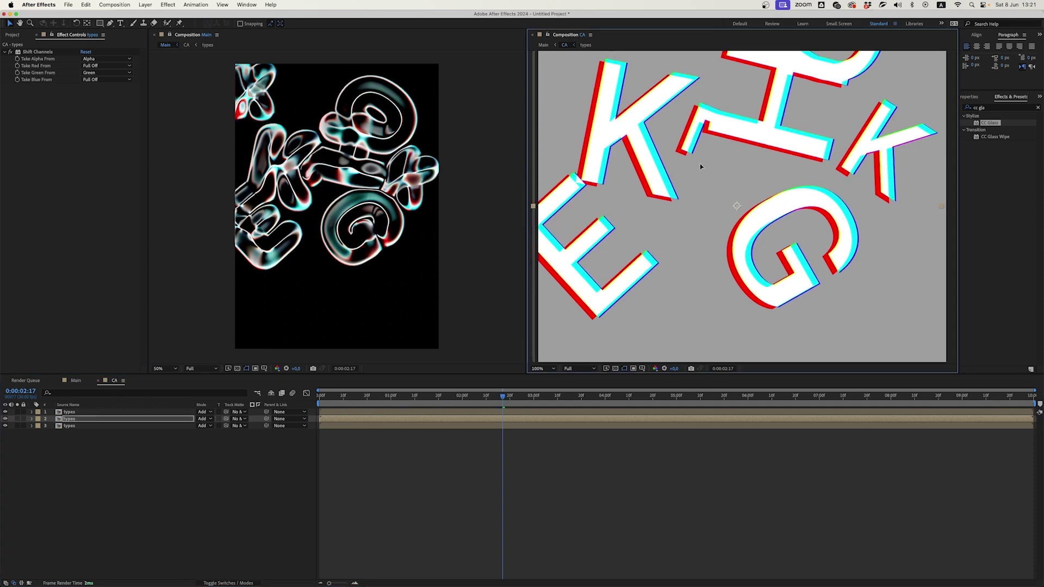
{"action": "scroll", "coordinate": [352, 171], "scroll_direction": "up", "scroll_amount": 1}
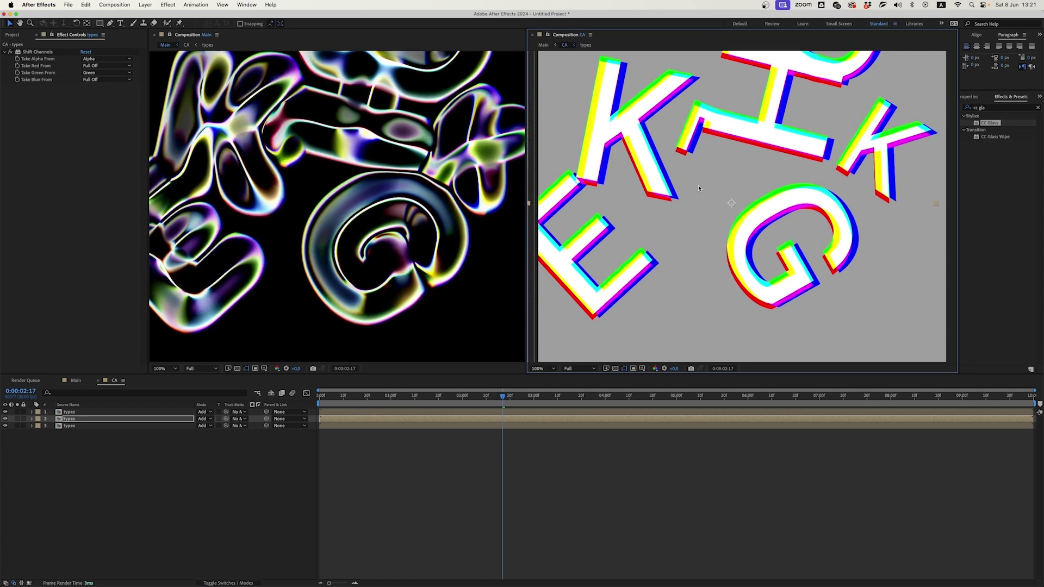
{"action": "left_click", "coordinate": [116, 424]}
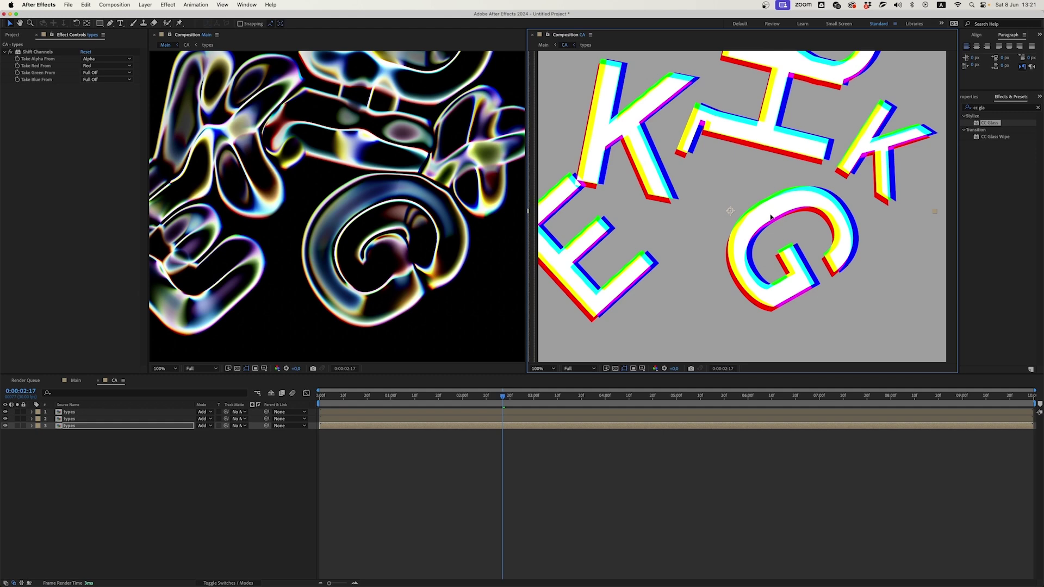
{"action": "key", "text": "comma"}
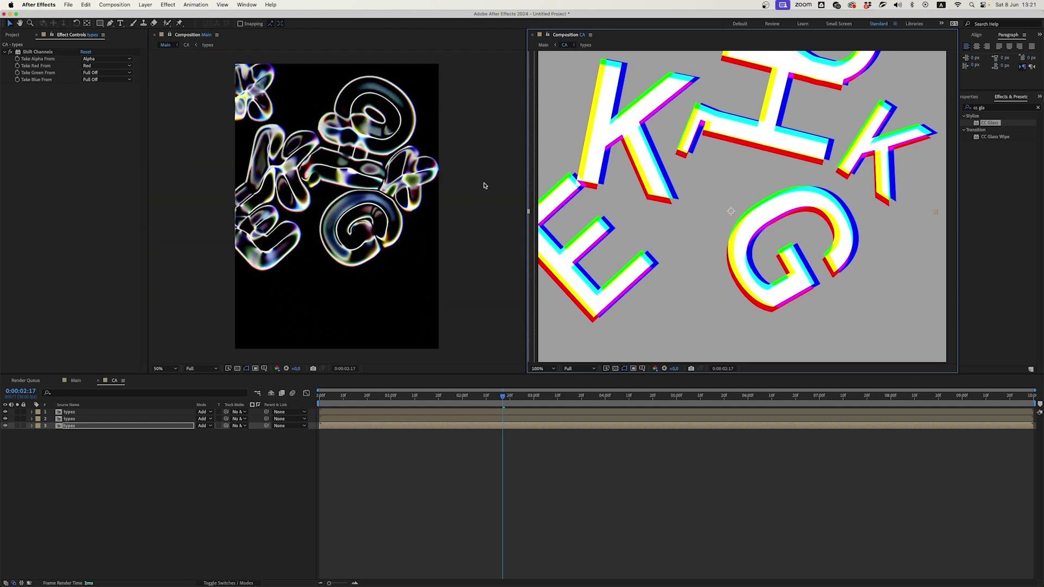
{"action": "left_click", "coordinate": [87, 445]}
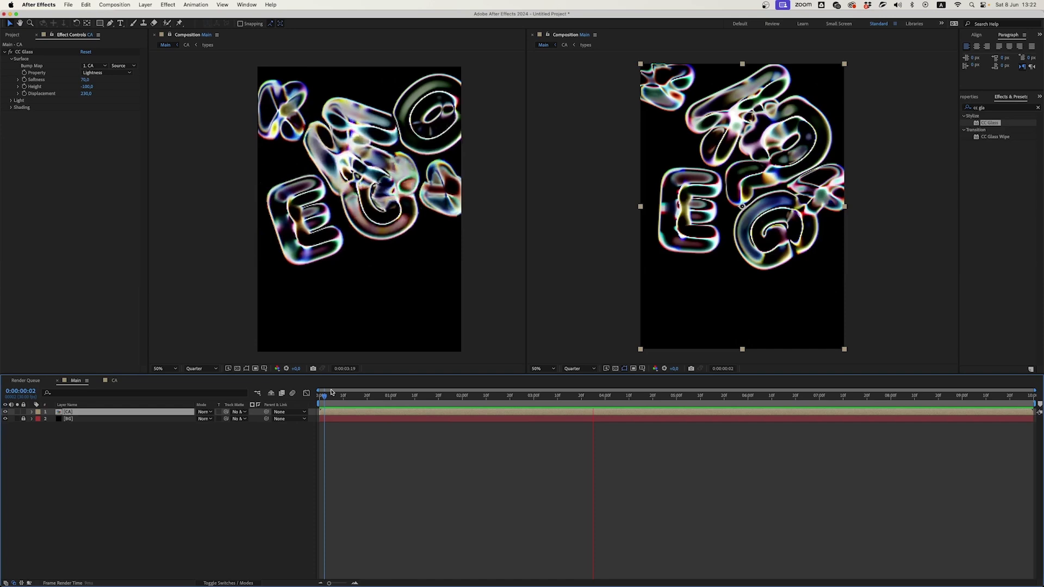
- Open the types precomp through CA, move the H letter higher and reposition K
{"action": "double_click", "coordinate": [67, 411]}
{"action": "double_click", "coordinate": [73, 414]}
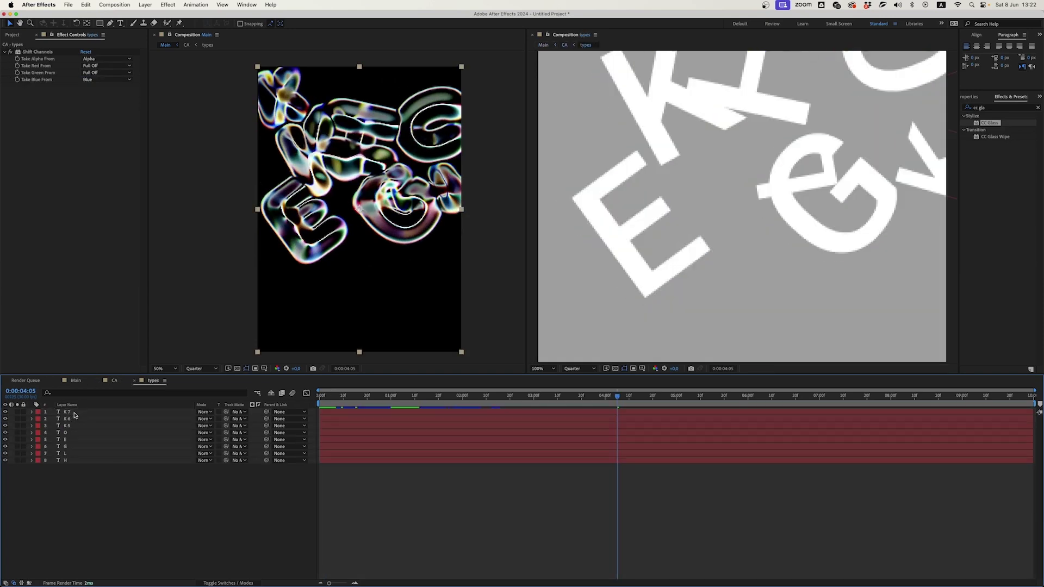
{"action": "scroll", "coordinate": [733, 204], "scroll_direction": "down", "scroll_amount": 3}
{"action": "left_click_drag", "start_coordinate": [724, 173], "coordinate": [717, 131]}
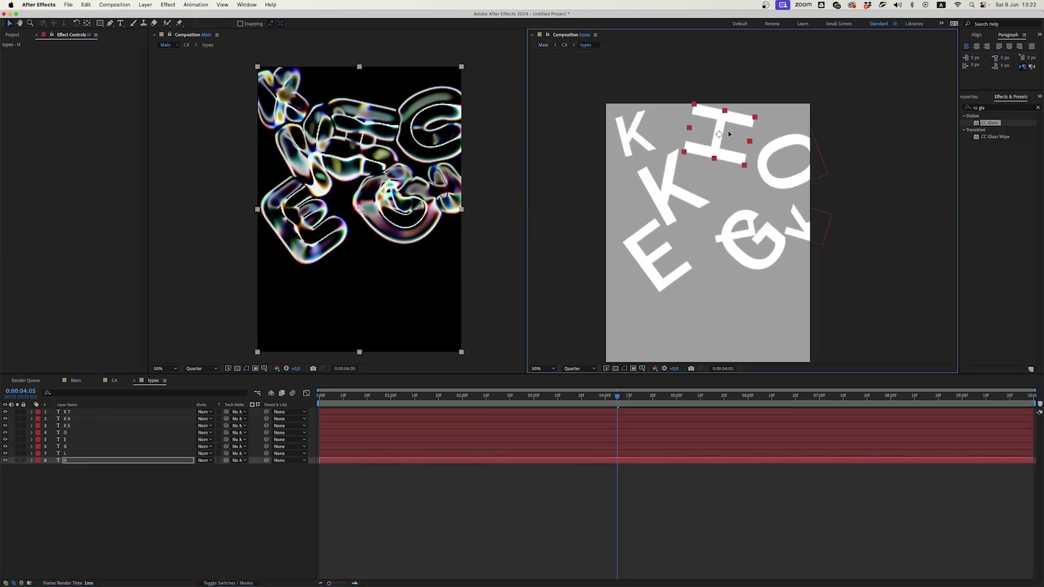
{"action": "left_click_drag", "start_coordinate": [783, 163], "coordinate": [786, 151]}
{"action": "left_click_drag", "start_coordinate": [669, 188], "coordinate": [665, 184]}
- Select the K, E and G letters and shift the G slightly left
{"action": "left_click", "coordinate": [629, 131]}
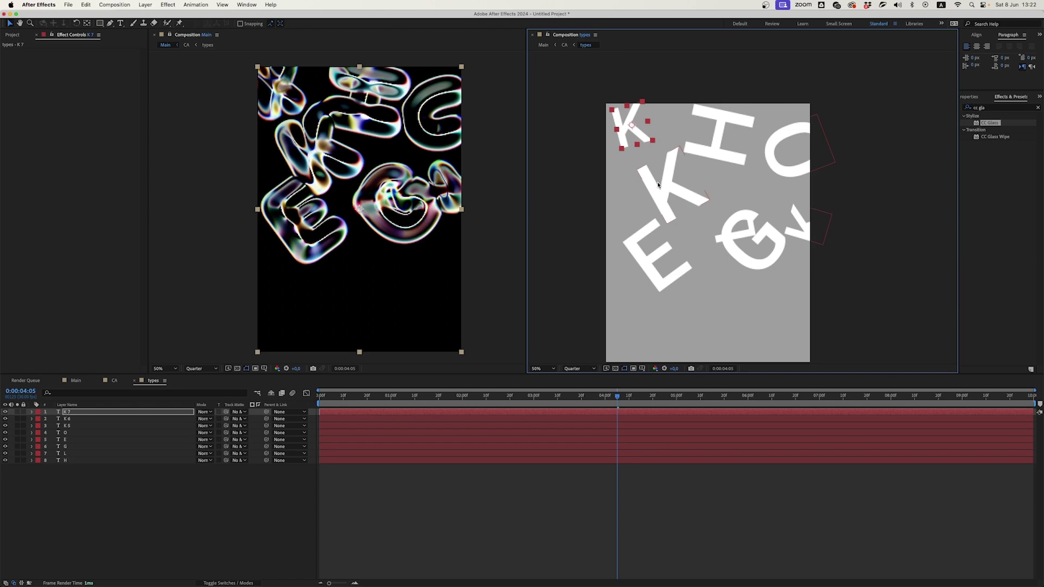
{"action": "left_click", "coordinate": [668, 188]}
{"action": "left_click", "coordinate": [653, 252]}
{"action": "left_click", "coordinate": [738, 232]}
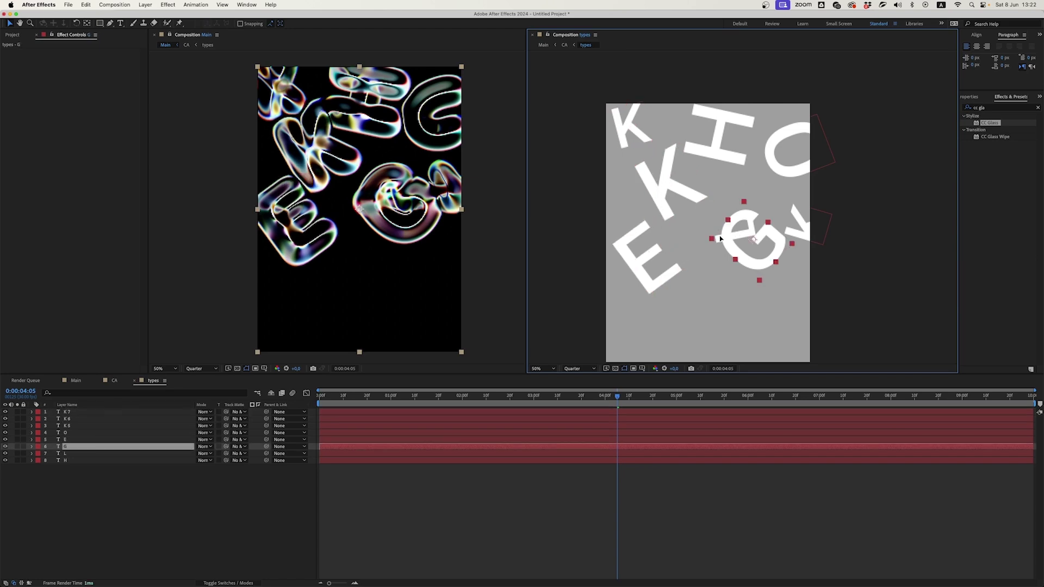
{"action": "left_click_drag", "start_coordinate": [738, 234], "coordinate": [706, 236]}
{"action": "left_click", "coordinate": [722, 240]}
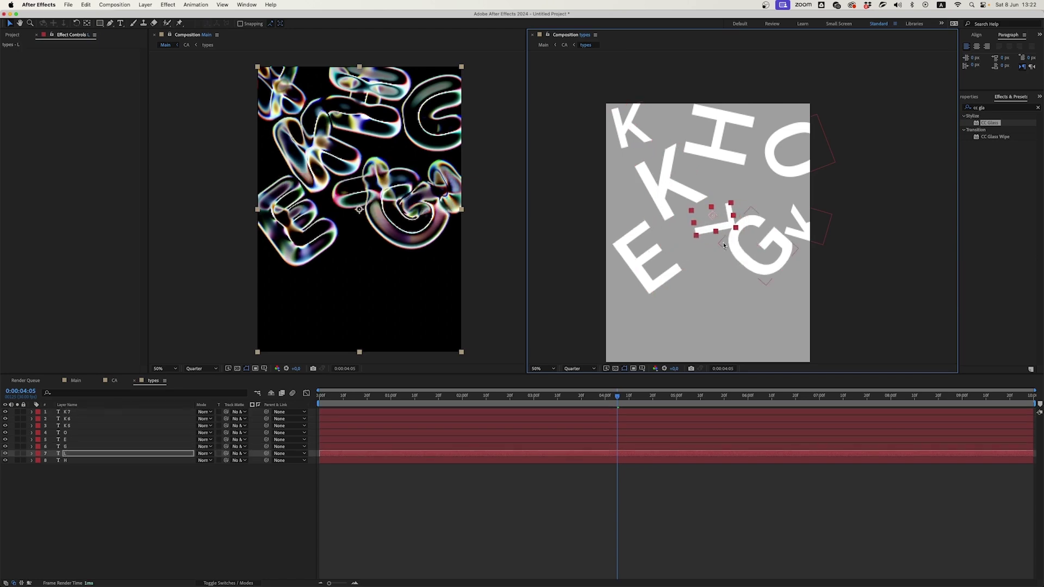
{"action": "scroll", "coordinate": [701, 245], "scroll_direction": "down", "scroll_amount": 3}
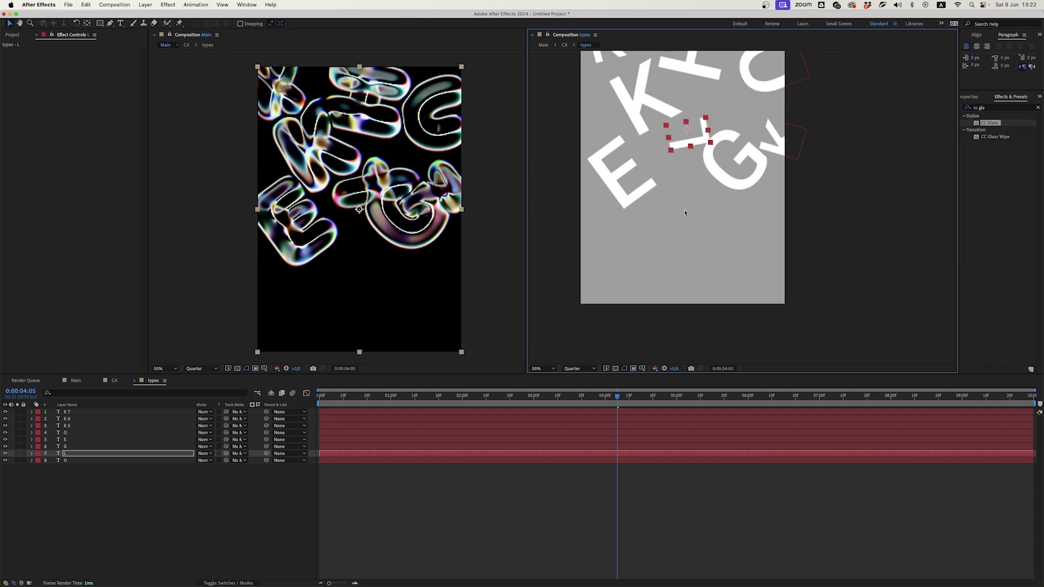
- Pan the types view, deselect the letters, and return to the Main composition
{"action": "key", "text": "space"}
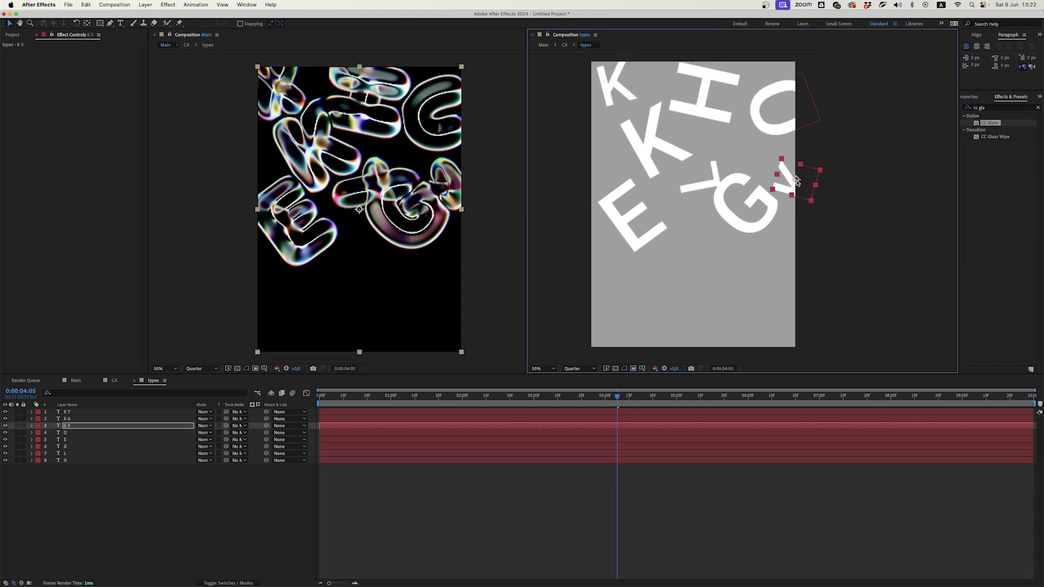
{"action": "left_click", "coordinate": [741, 212]}
{"action": "left_click_drag", "start_coordinate": [604, 159], "coordinate": [624, 175]}
{"action": "left_click", "coordinate": [210, 497]}
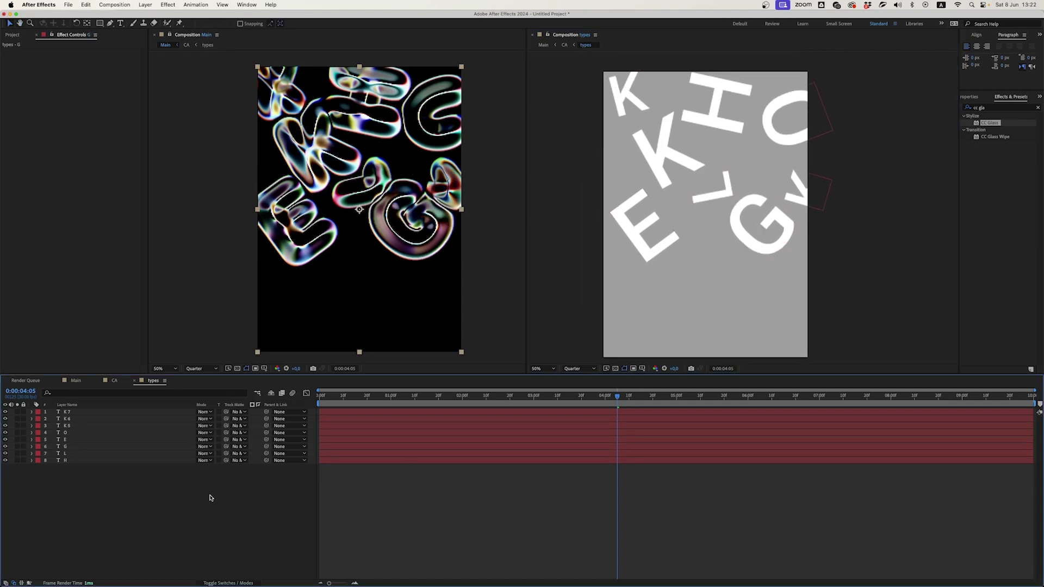
{"action": "left_click", "coordinate": [76, 381]}
{"action": "left_click_drag", "start_coordinate": [616, 396], "coordinate": [343, 397]}
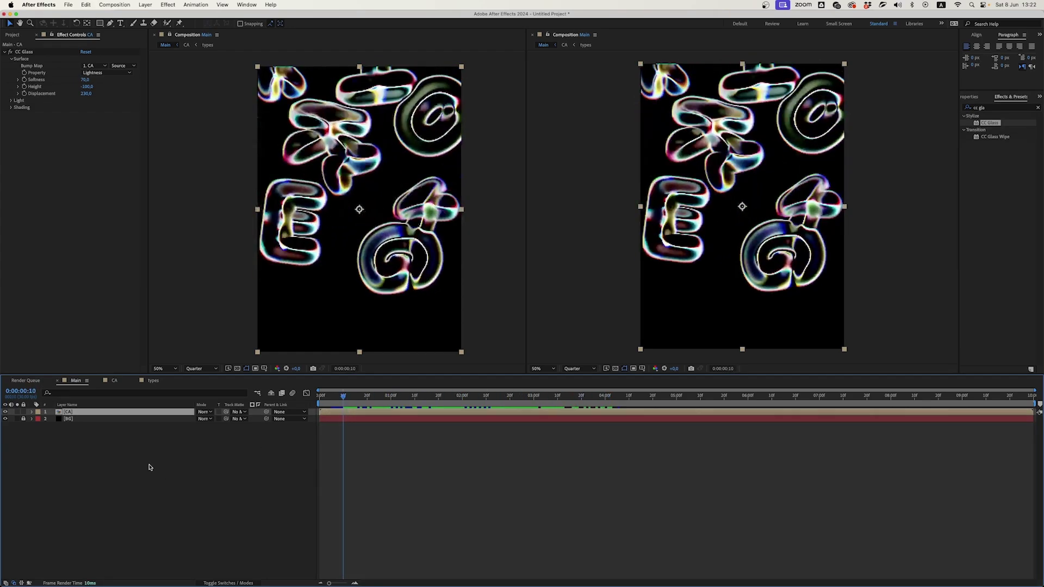
- Close the second viewer, preview the animation, and type the 'synthy mental' title
{"action": "left_click", "coordinate": [71, 437]}
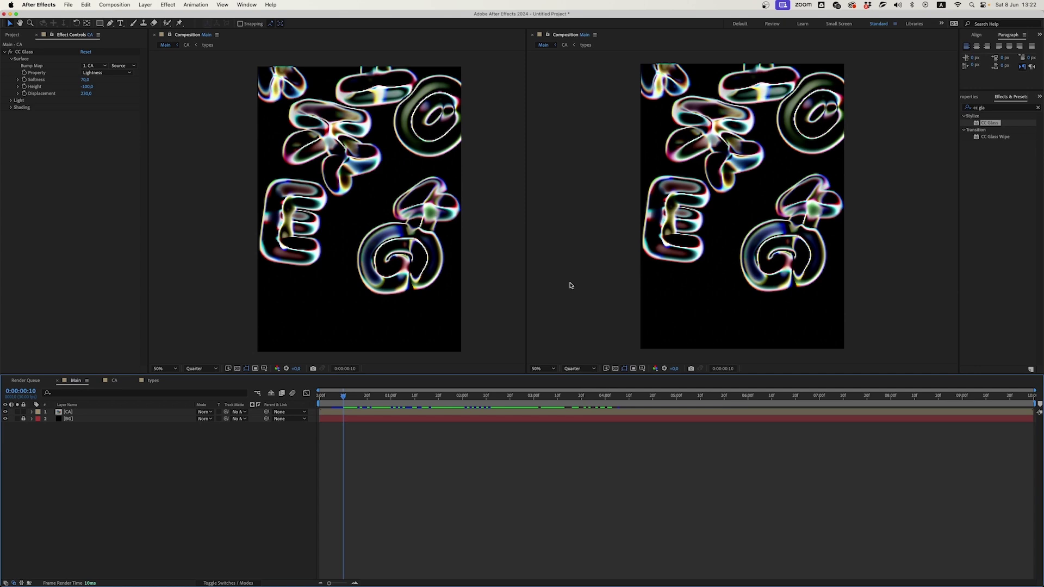
{"action": "left_click", "coordinate": [527, 38]}
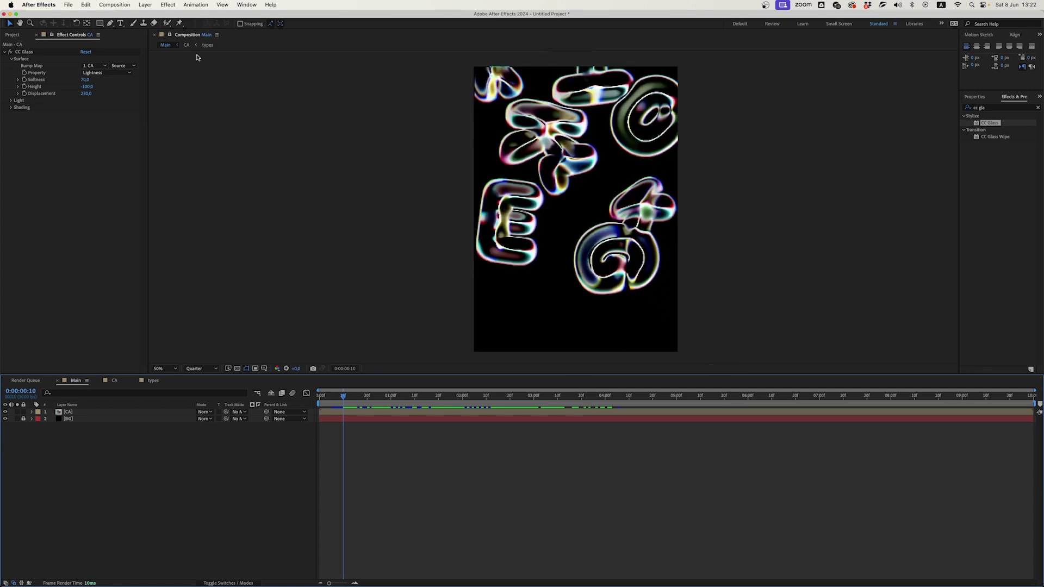
{"action": "key", "text": "space"}
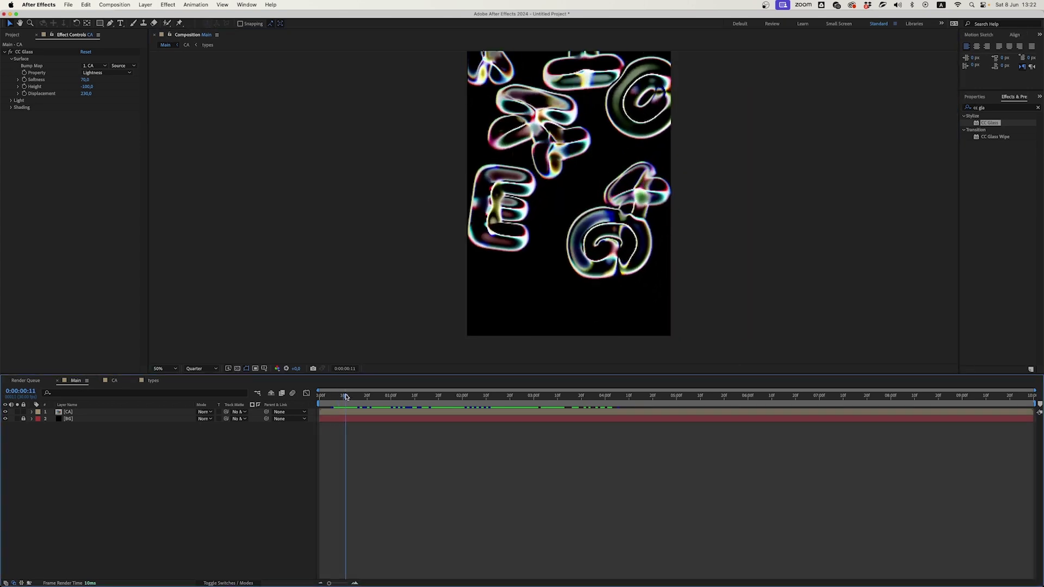
{"action": "key", "text": "space"}
{"action": "left_click", "coordinate": [538, 293]}
{"action": "type", "text": "syn"}
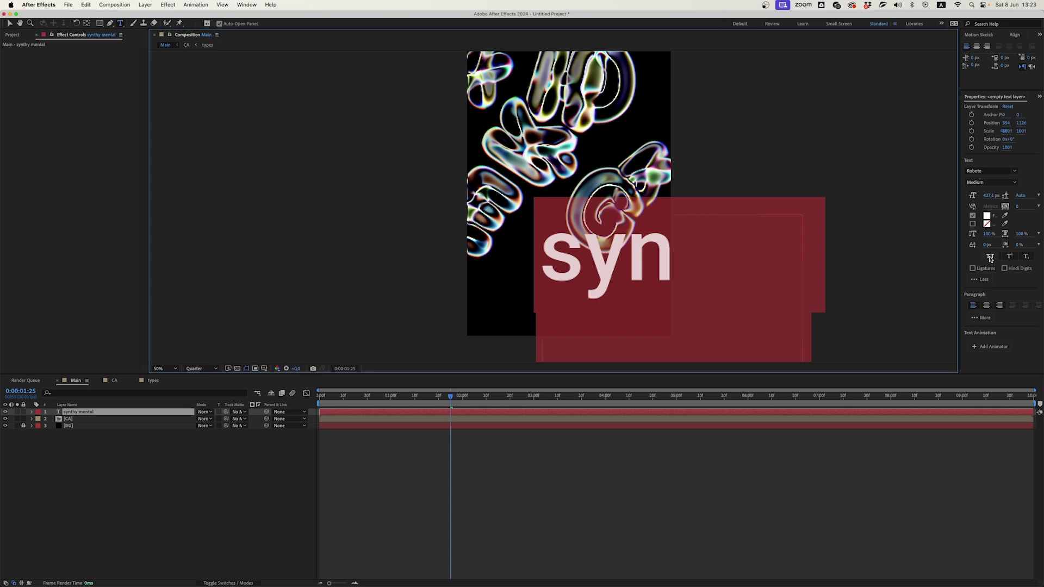
{"action": "type", "text": "thy mental"}
{"action": "key", "text": "Return"}
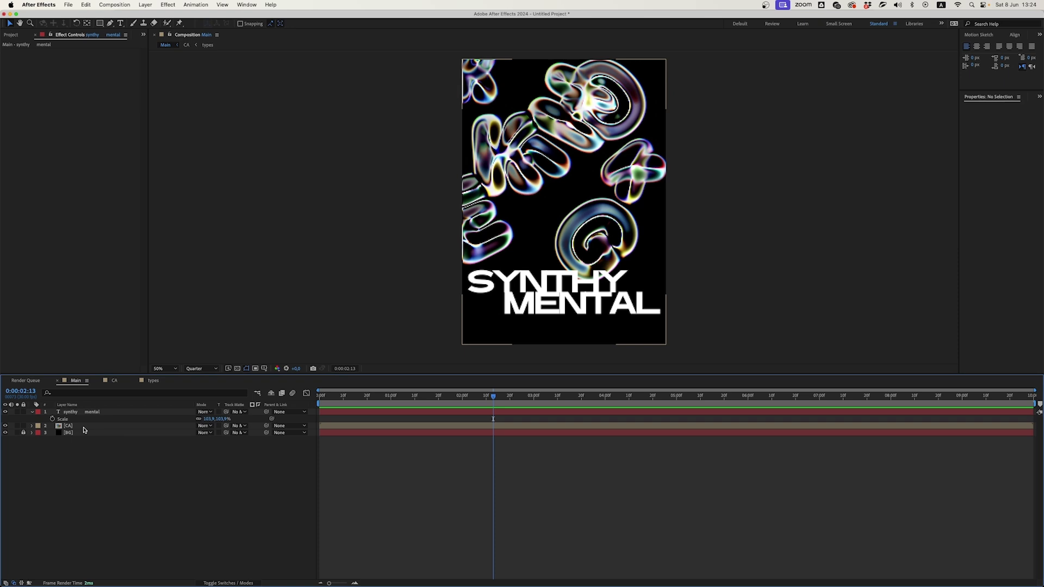
- Apply Simple Choker with choke -10 to the title and solo its layer
{"action": "left_click_drag", "start_coordinate": [946, 85], "coordinate": [849, 105]}
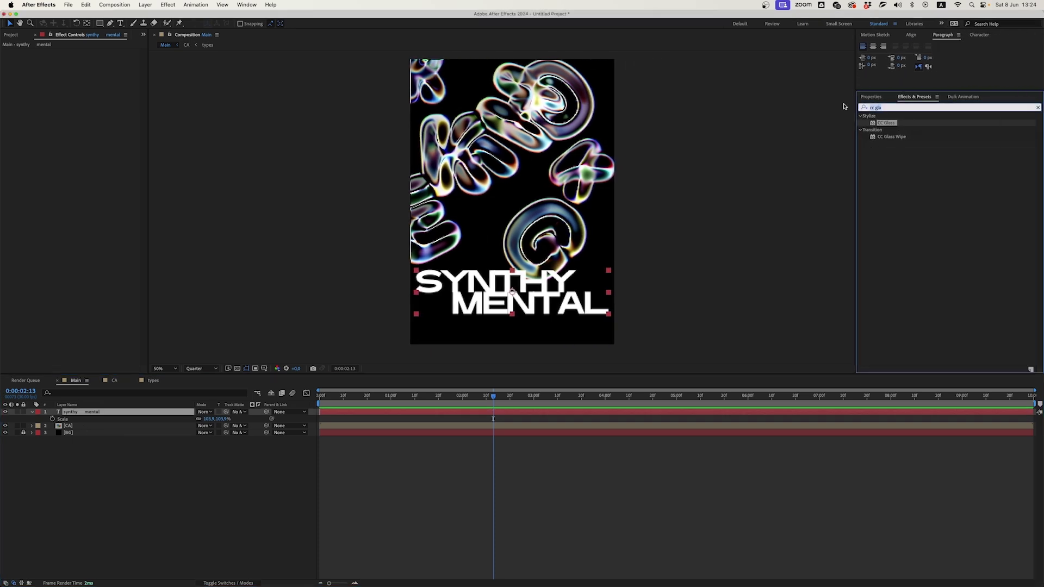
{"action": "type", "text": "sim"}
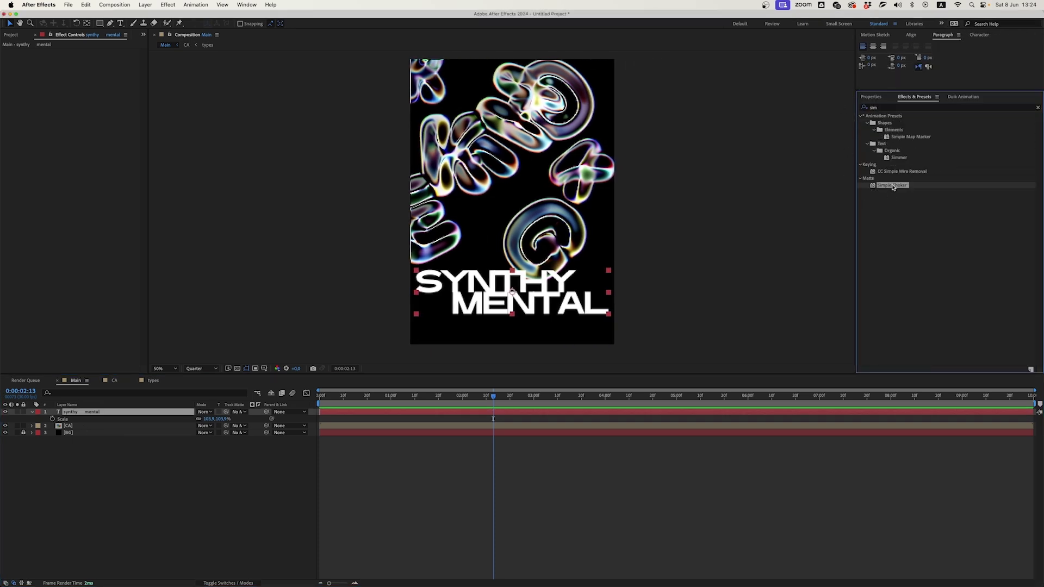
{"action": "double_click", "coordinate": [890, 185]}
{"action": "left_click", "coordinate": [113, 76]}
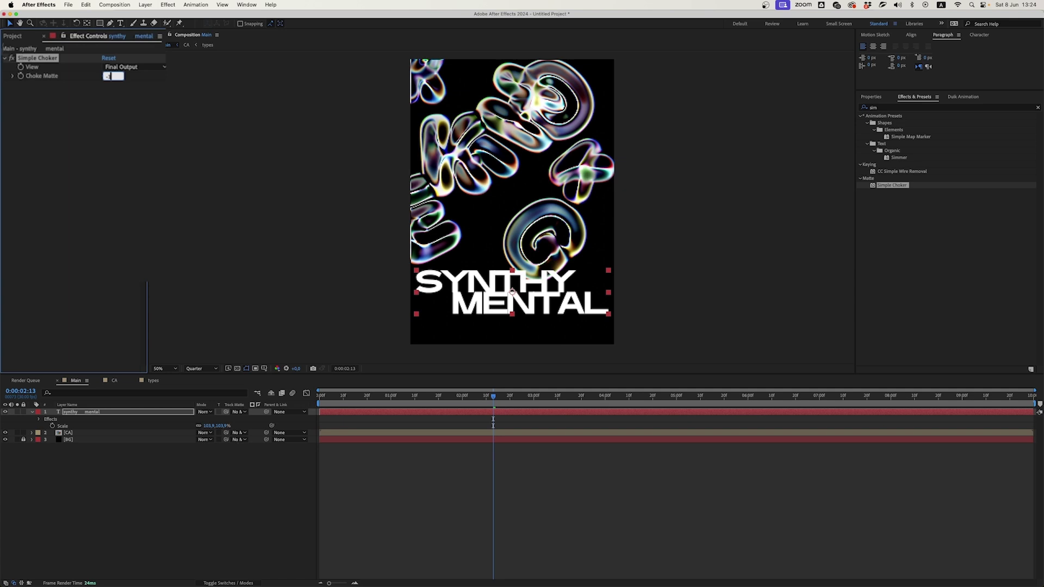
{"action": "type", "text": "-10"}
{"action": "key", "text": "Return"}
{"action": "left_click", "coordinate": [13, 411]}
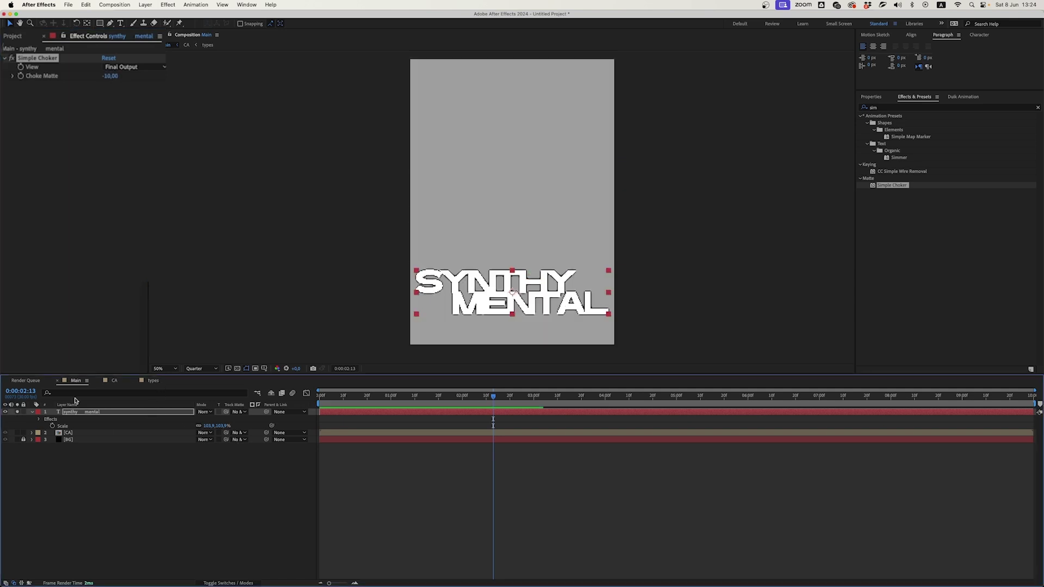
{"action": "scroll", "coordinate": [527, 244], "scroll_direction": "up", "scroll_amount": 2}
{"action": "scroll", "coordinate": [527, 165], "scroll_direction": "up", "scroll_amount": 1}
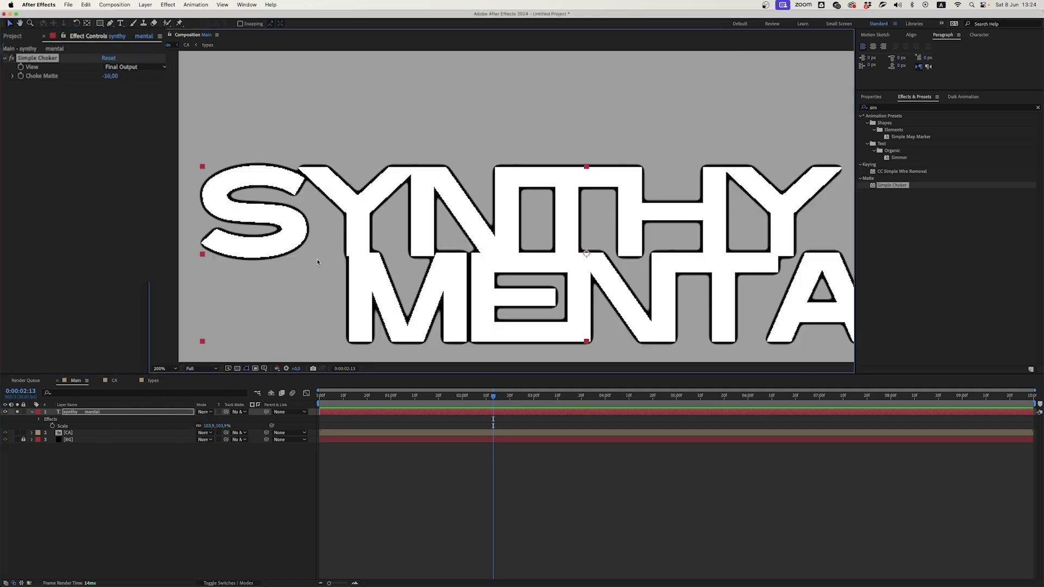
{"action": "left_click_drag", "start_coordinate": [111, 75], "coordinate": [111, 76]}
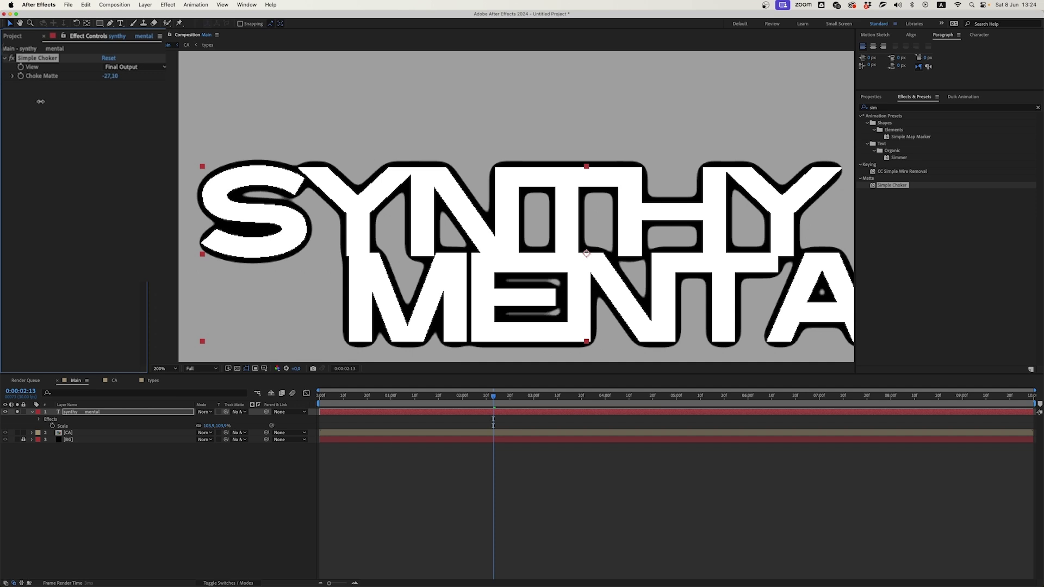
- Add a white Fill effect to the title
{"action": "left_click", "coordinate": [895, 107]}
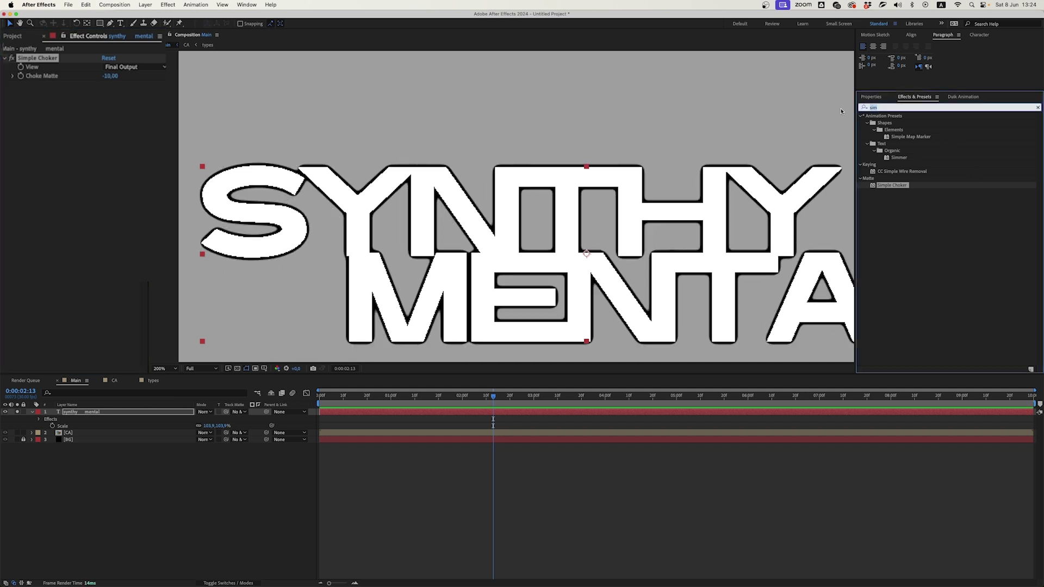
{"action": "type", "text": "fill"}
{"action": "double_click", "coordinate": [889, 165]}
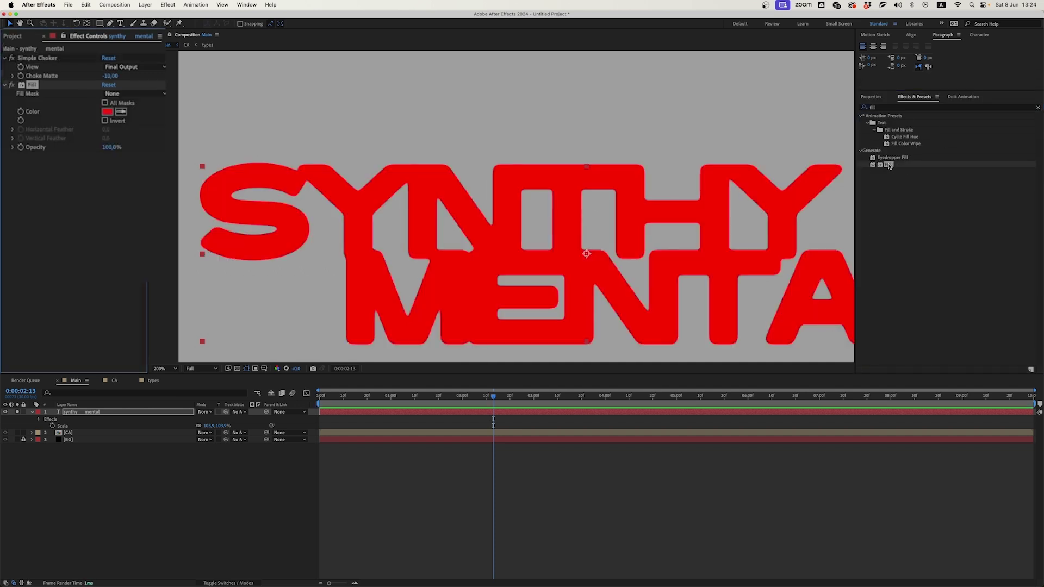
{"action": "left_click", "coordinate": [108, 111]}
{"action": "left_click", "coordinate": [163, 352]}
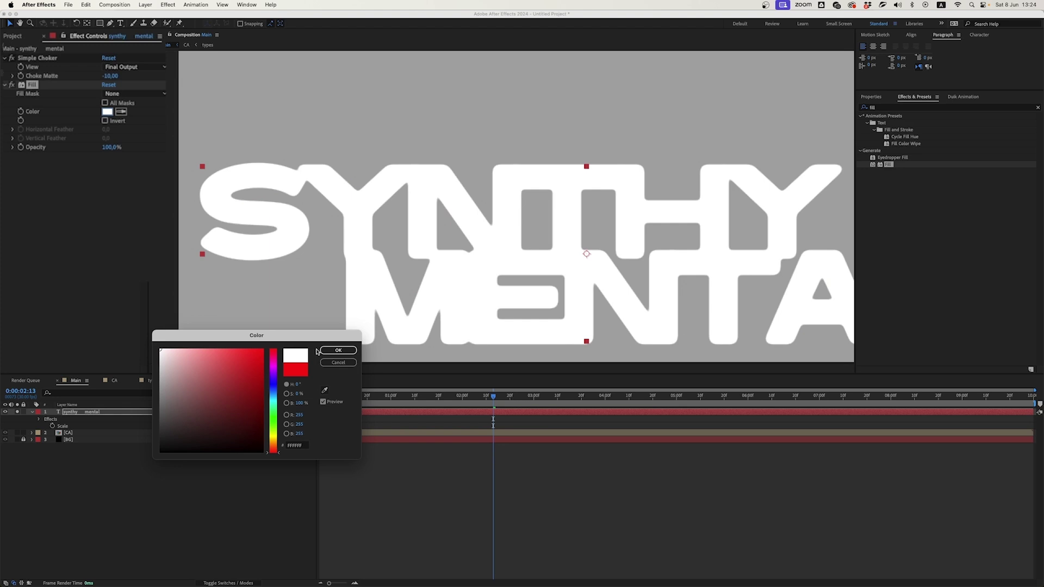
{"action": "left_click", "coordinate": [337, 351]}
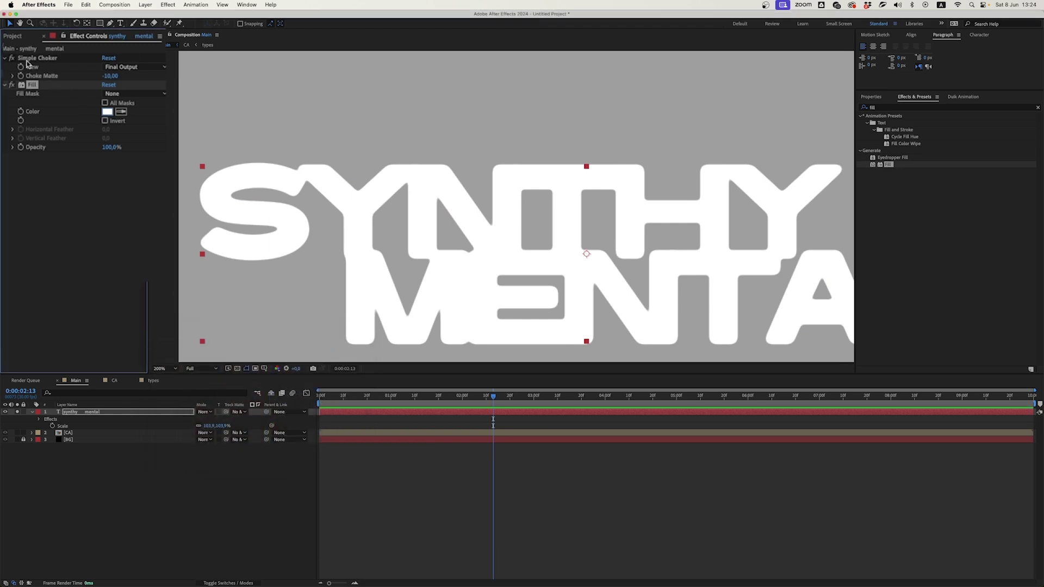
- Duplicate Simple Choker below Fill and set the copy to 5
{"action": "key", "text": "super+d"}
{"action": "left_click_drag", "start_coordinate": [33, 85], "coordinate": [49, 159]}
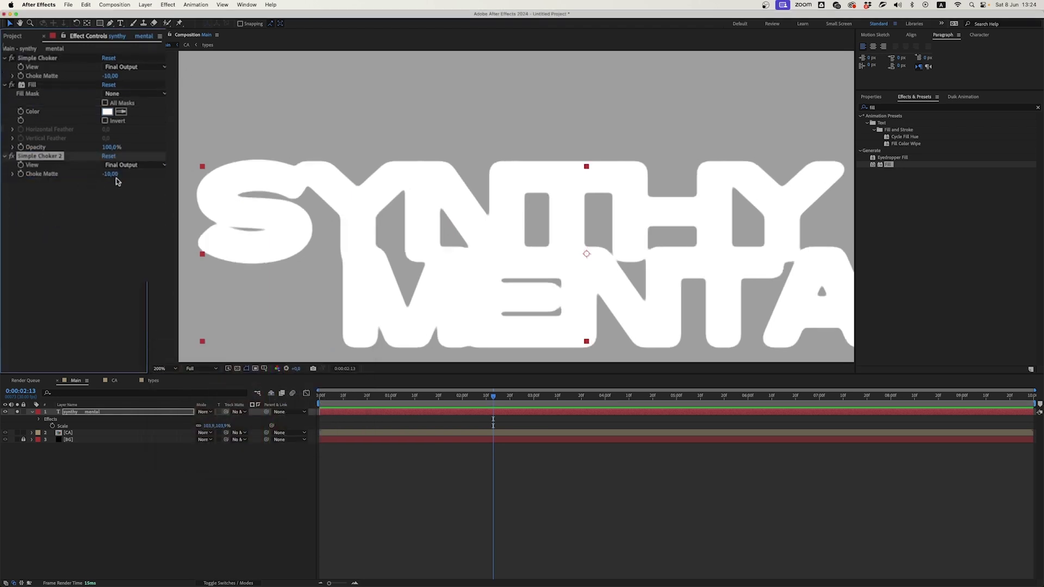
{"action": "key", "text": "Return"}
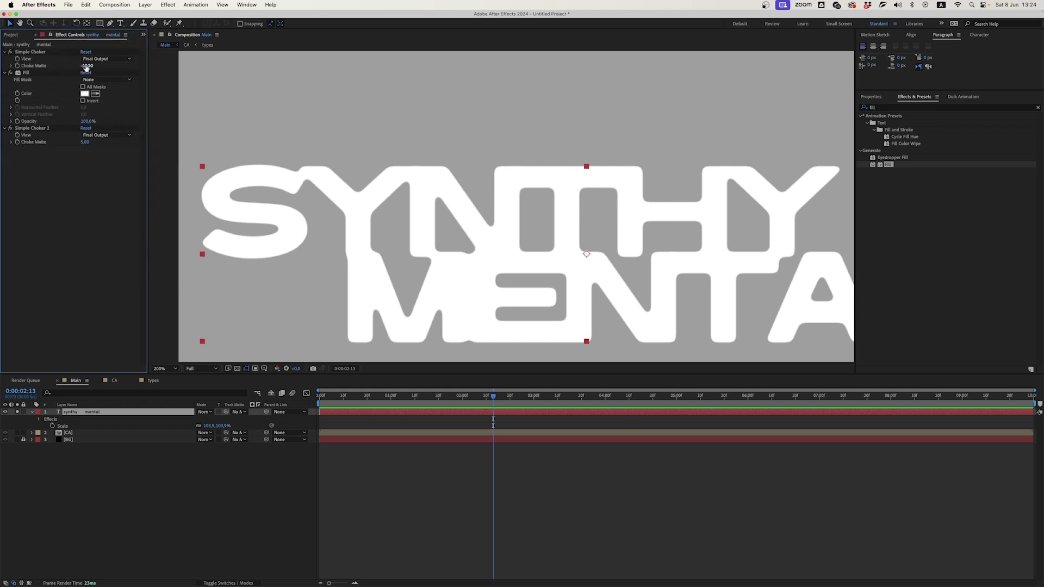
{"action": "scroll", "coordinate": [375, 177], "scroll_direction": "down", "scroll_amount": 1}
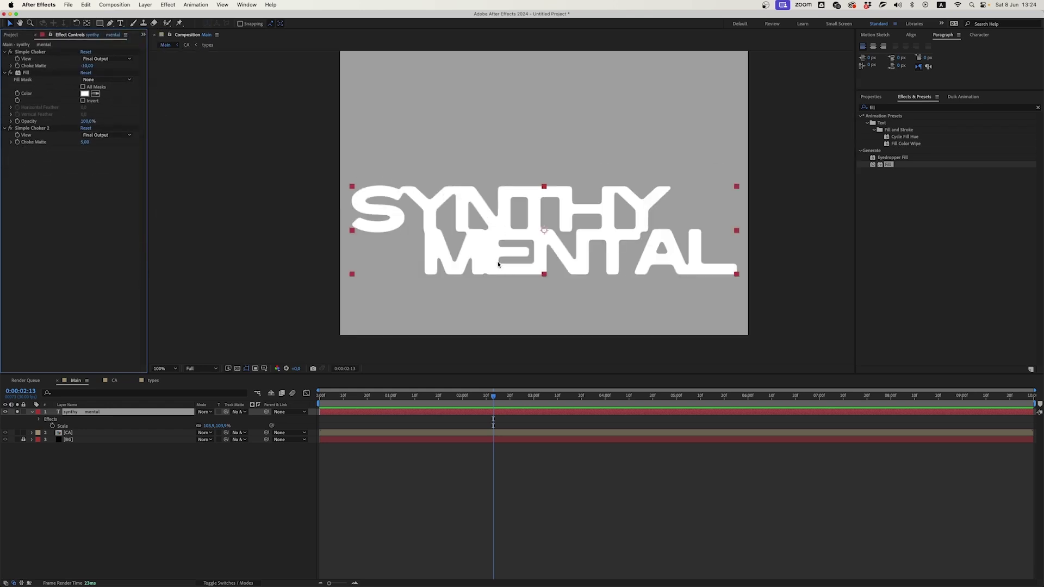
- Lower the tracking of the MENTAL line's letters and exit text editing
{"action": "double_click", "coordinate": [461, 251]}
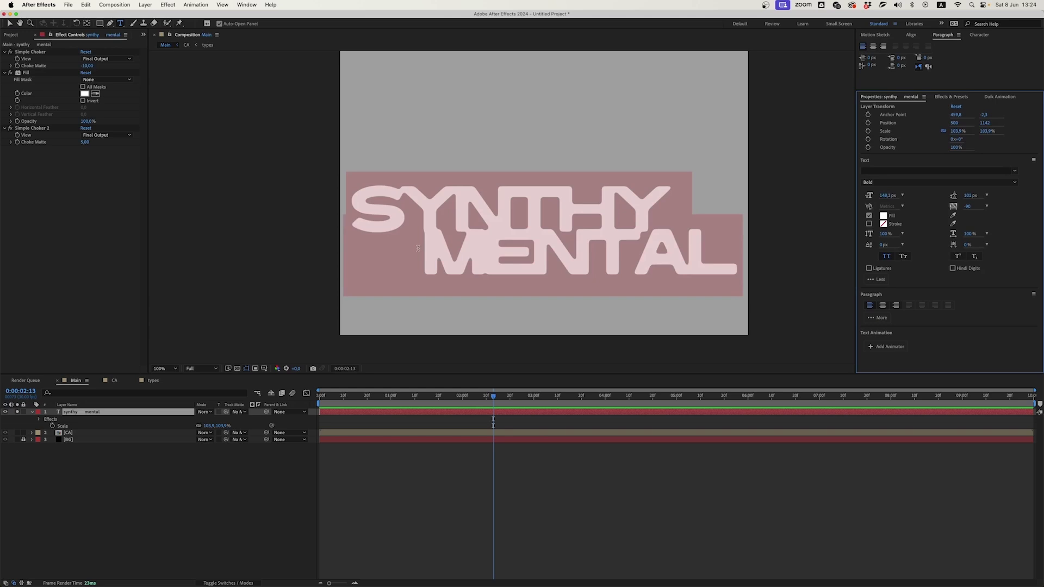
{"action": "mouse_move", "coordinate": [355, 208]}
{"action": "left_mouse_down"}
{"action": "mouse_move", "coordinate": [435, 264]}
{"action": "mouse_move", "coordinate": [400, 269]}
{"action": "left_mouse_up"}
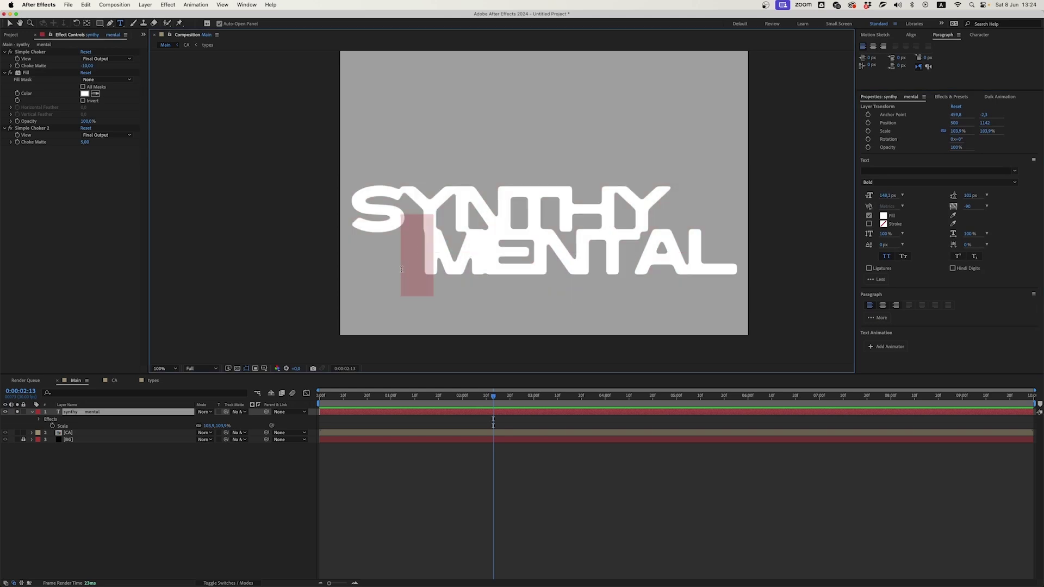
{"action": "left_click_drag", "start_coordinate": [967, 208], "coordinate": [955, 206]}
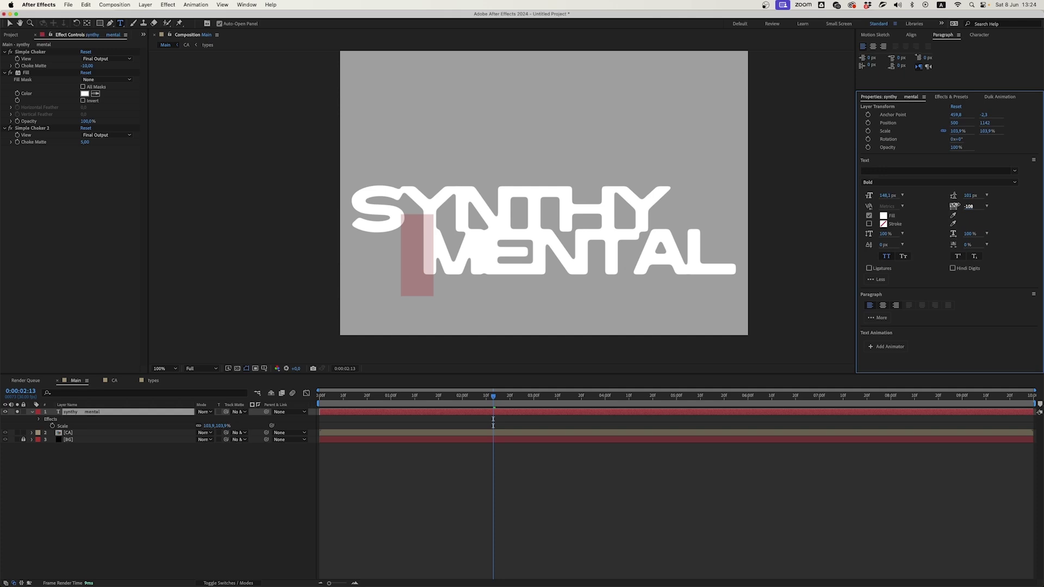
{"action": "left_click", "coordinate": [642, 501]}
{"action": "left_click", "coordinate": [546, 233]}
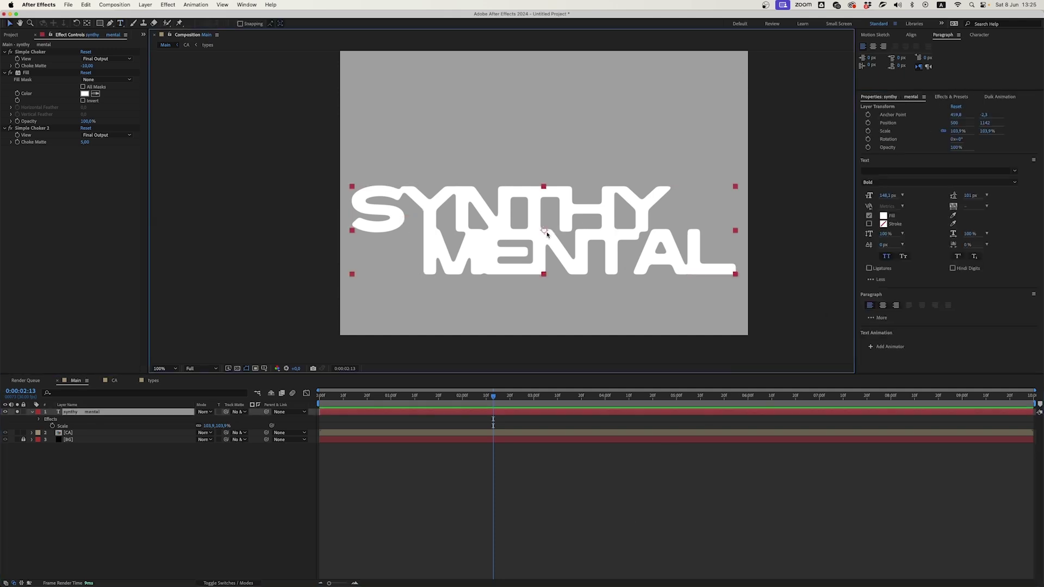
{"action": "key", "text": "Return"}
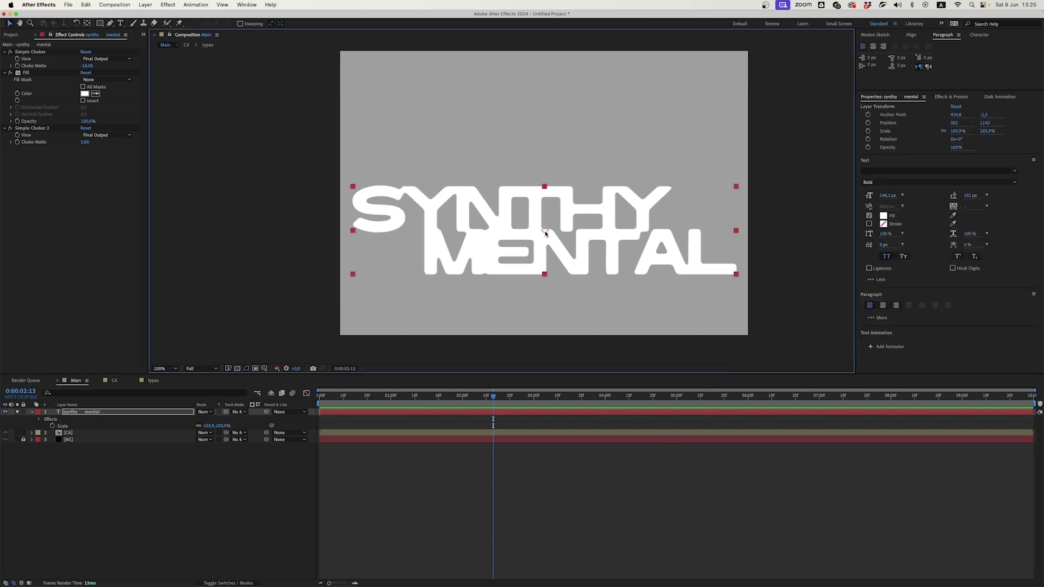
- Unsolo the title, fit the poster in the viewer, and scrub back in time
{"action": "left_click", "coordinate": [22, 412]}
{"action": "key", "text": "comma"}
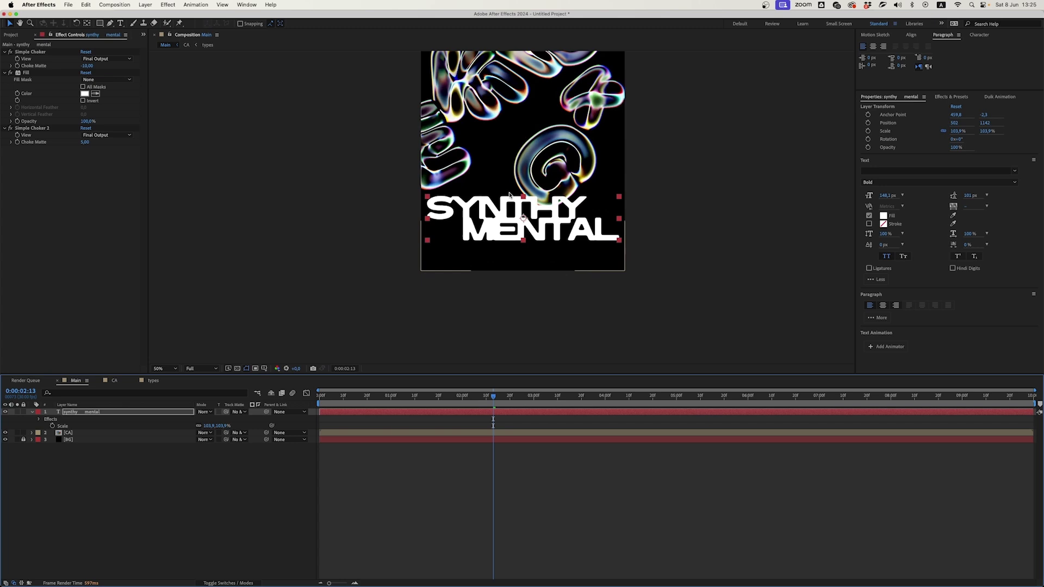
{"action": "key", "text": "shift+slash"}
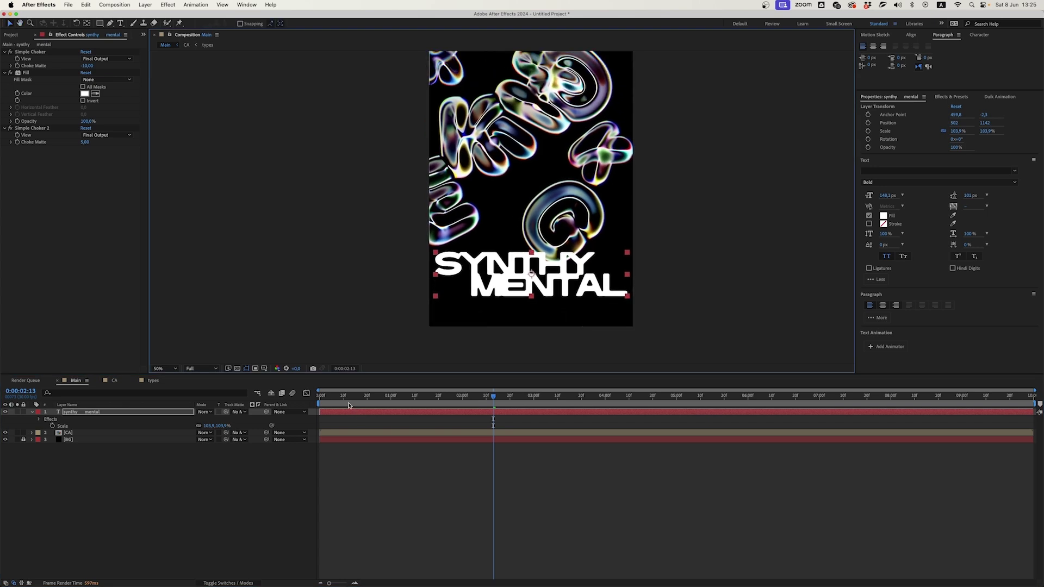
{"action": "left_click_drag", "start_coordinate": [349, 398], "coordinate": [486, 397]}
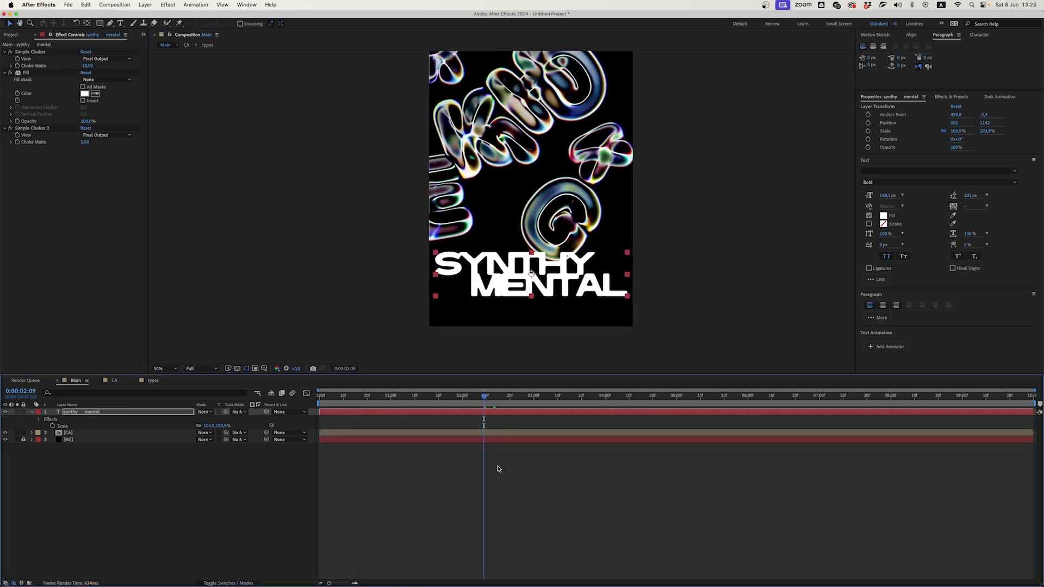